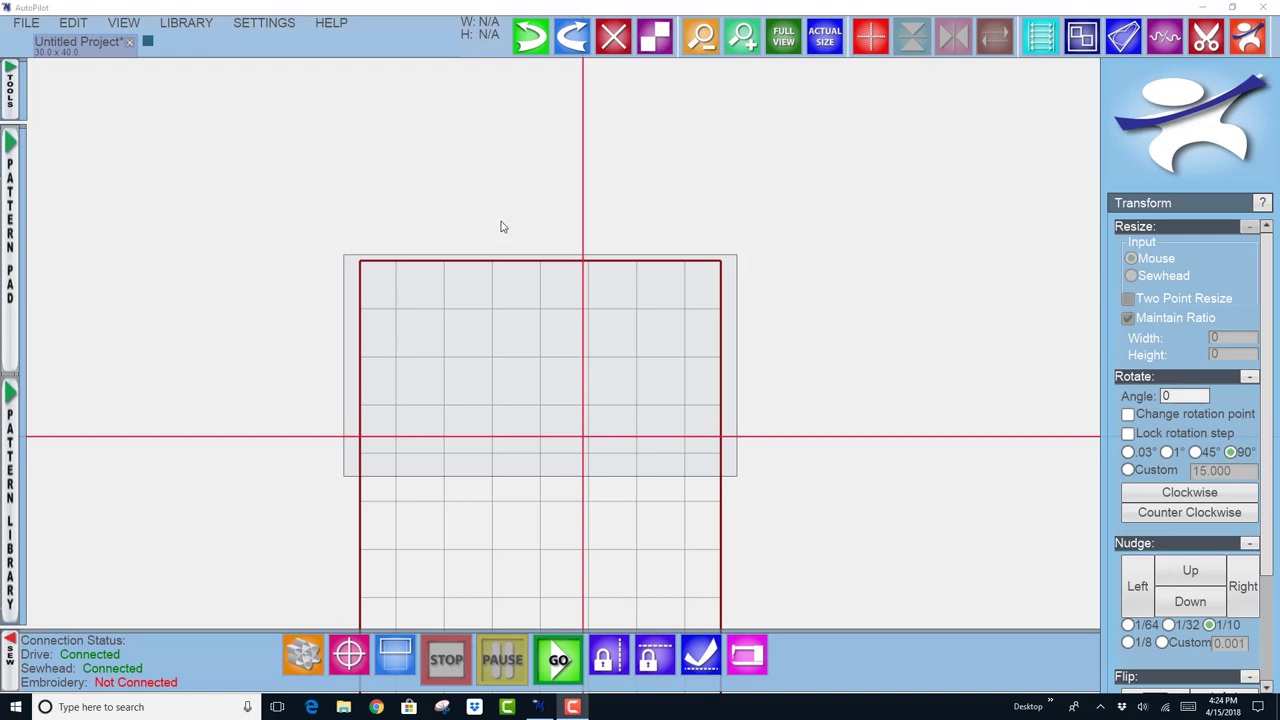
# Check under Help > Activate Features that Mach3 Embroidery is activated, then close the confirmation.
pyautogui.click(340, 28)
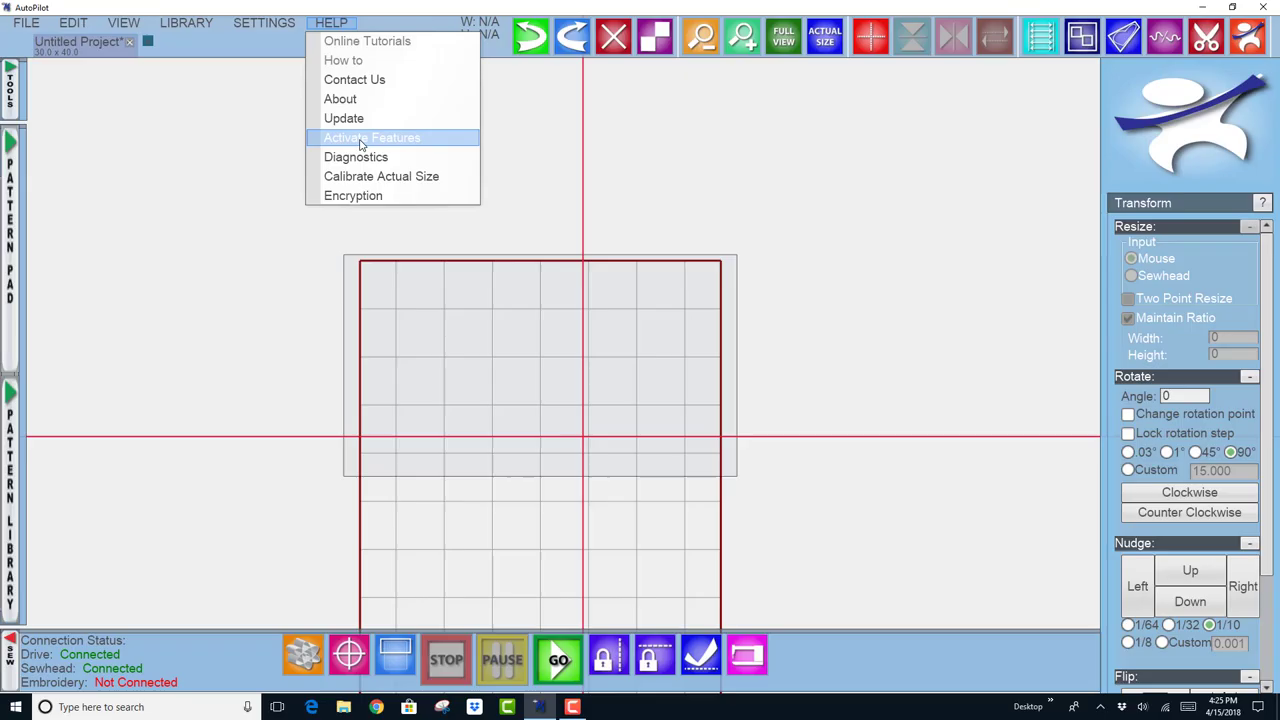
pyautogui.click(362, 140)
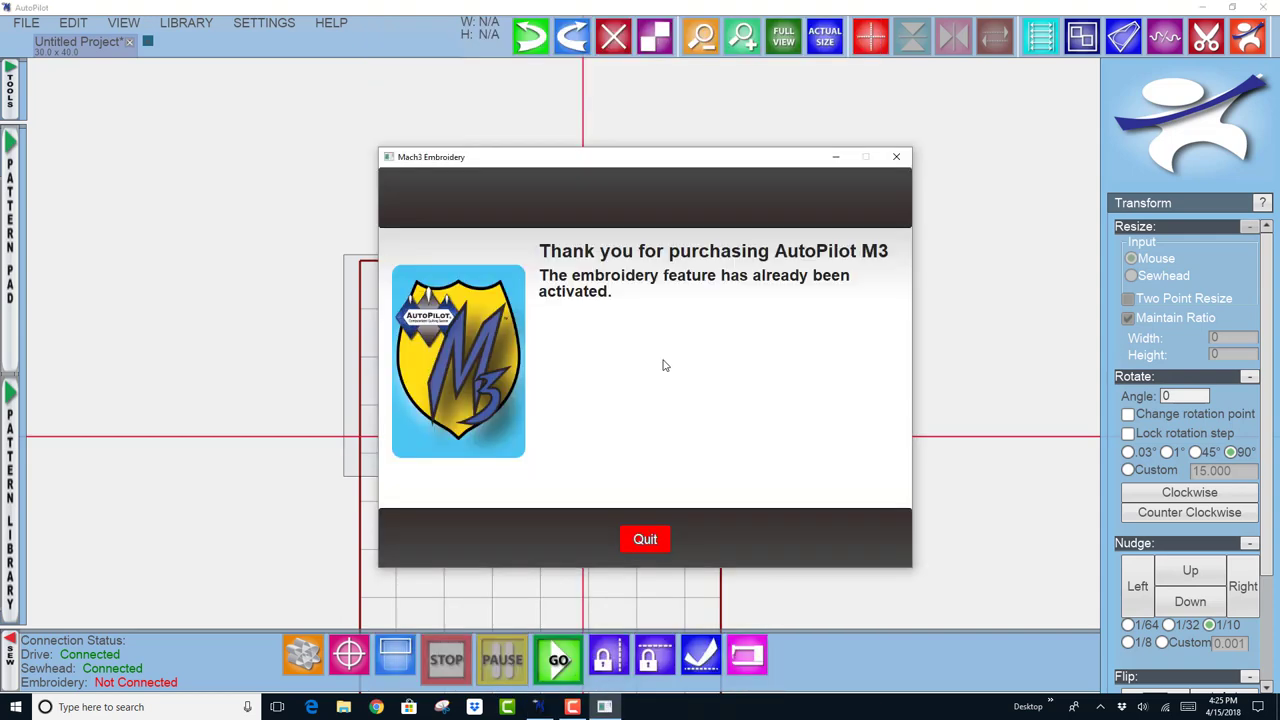
pyautogui.click(896, 157)
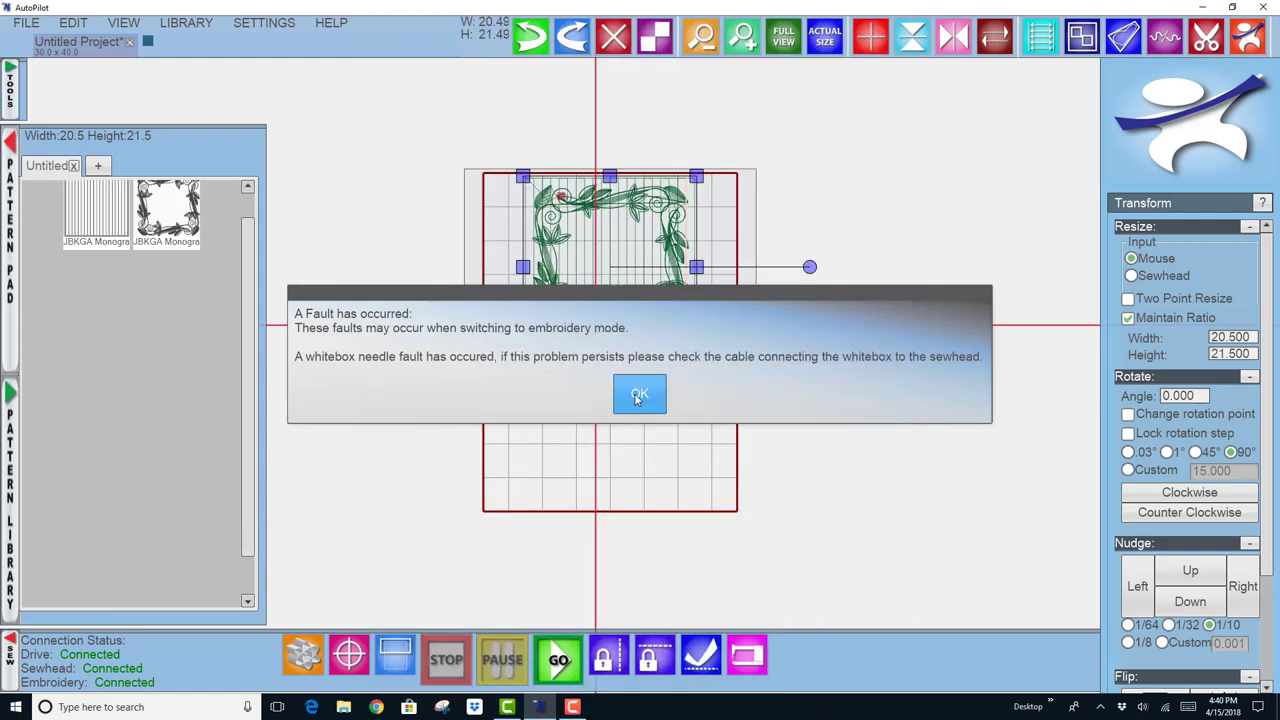
# Dismiss the whitebox needle fault warning with OK.
pyautogui.click(638, 398)
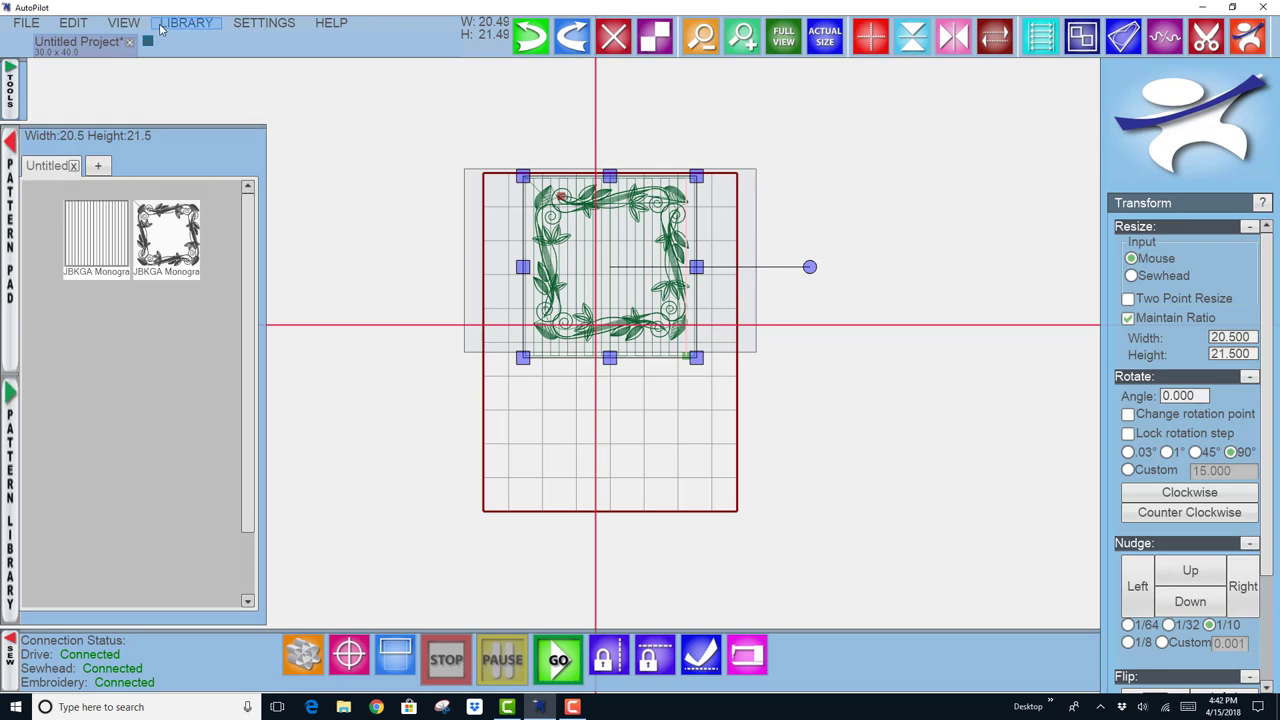
# Import H letter monogram.dst through Library > Import Pattern with the embroidery tag.
pyautogui.click(172, 24)
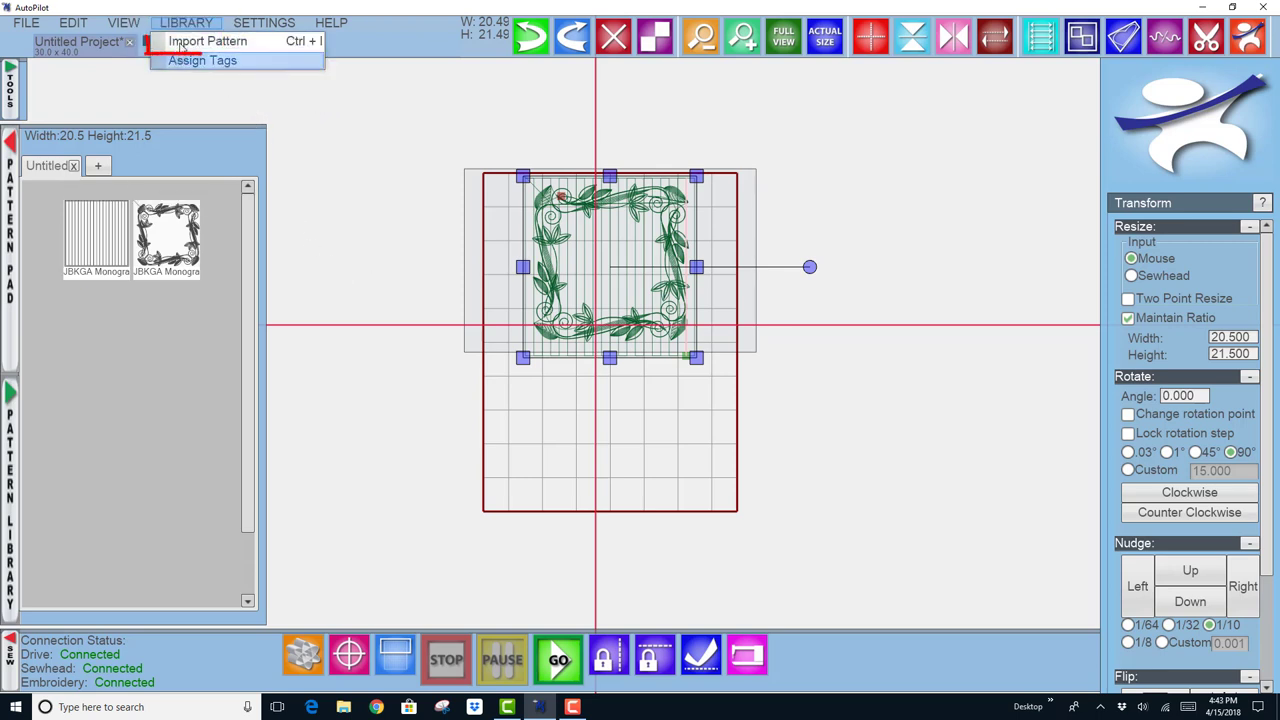
pyautogui.click(178, 41)
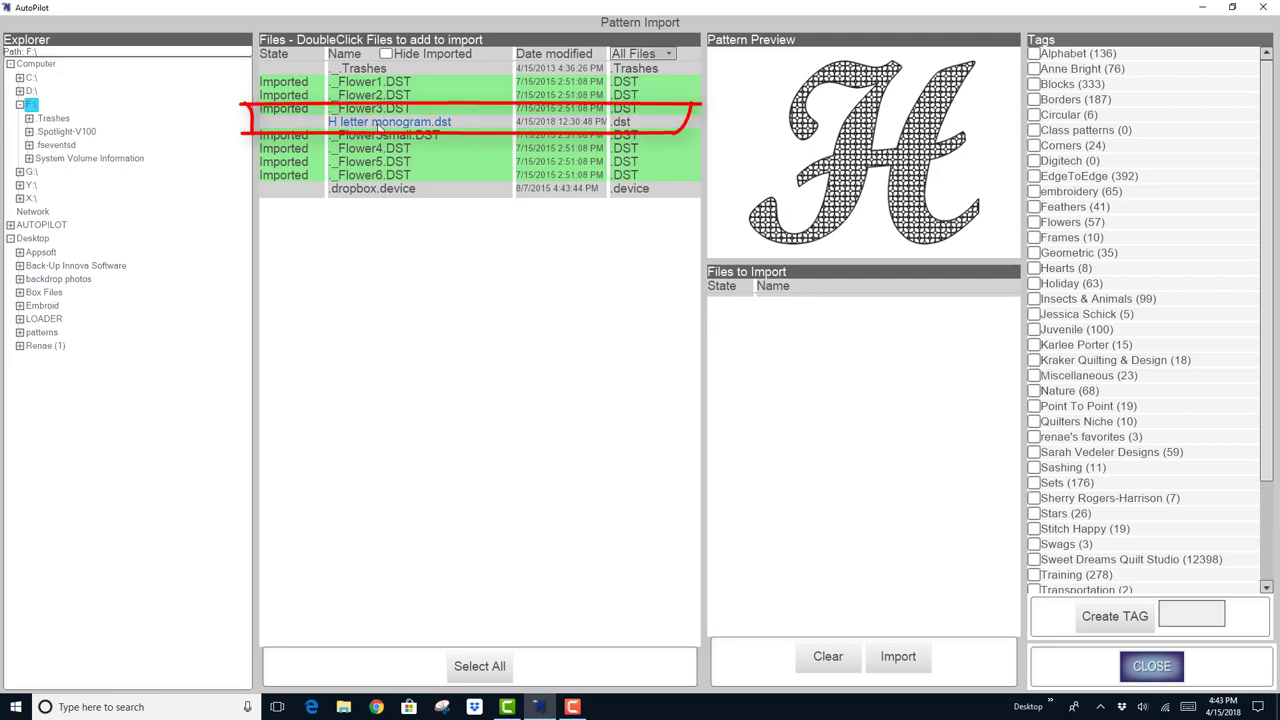
pyautogui.doubleClick(398, 122)
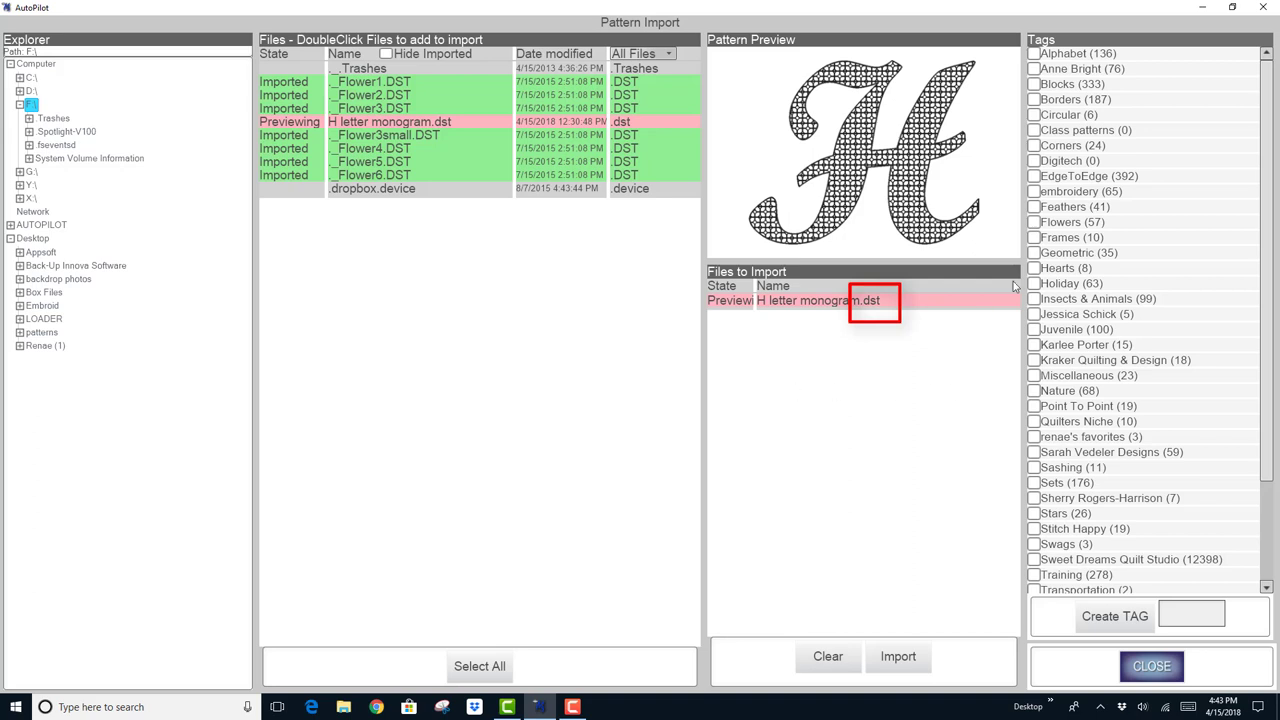
pyautogui.click(1034, 192)
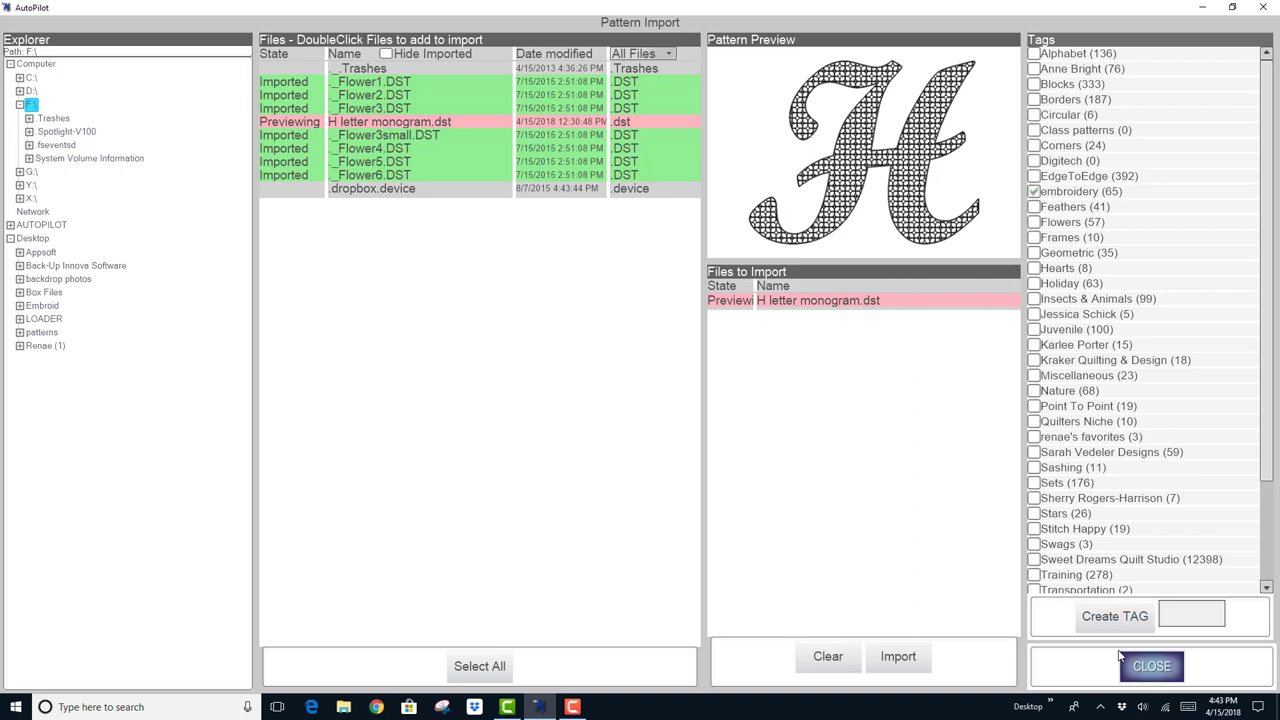
pyautogui.click(888, 657)
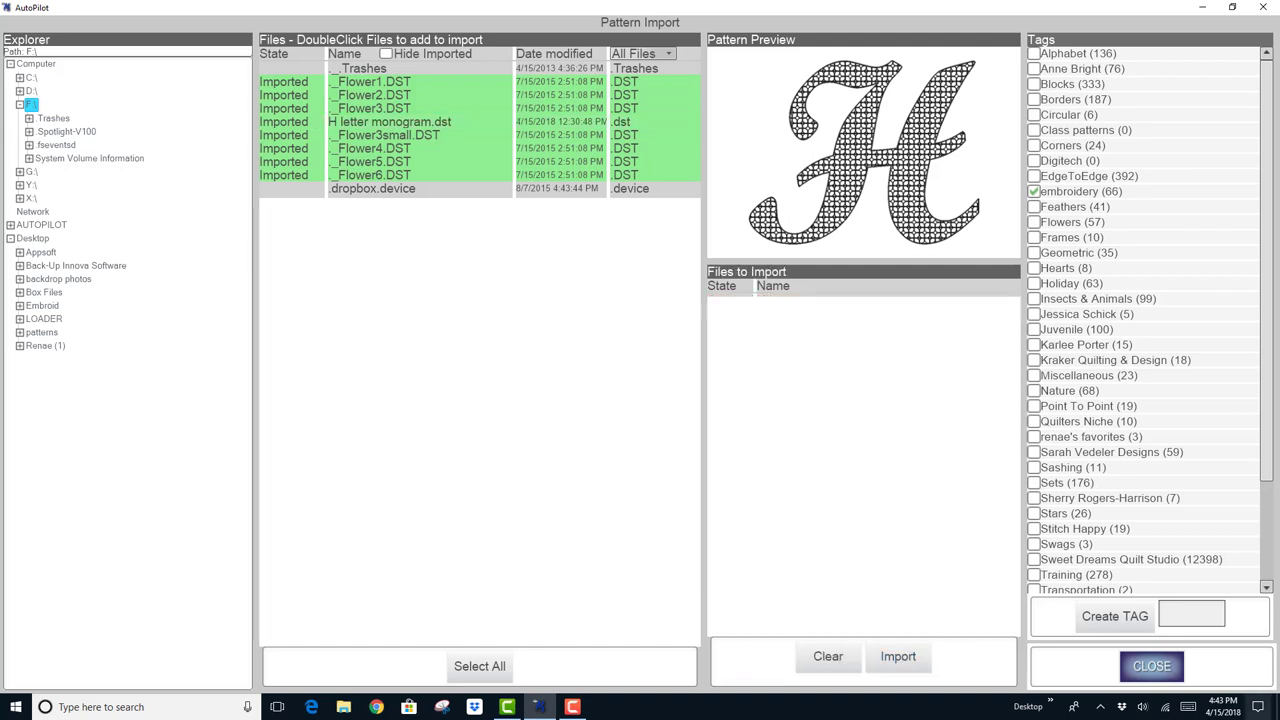
pyautogui.click(1150, 667)
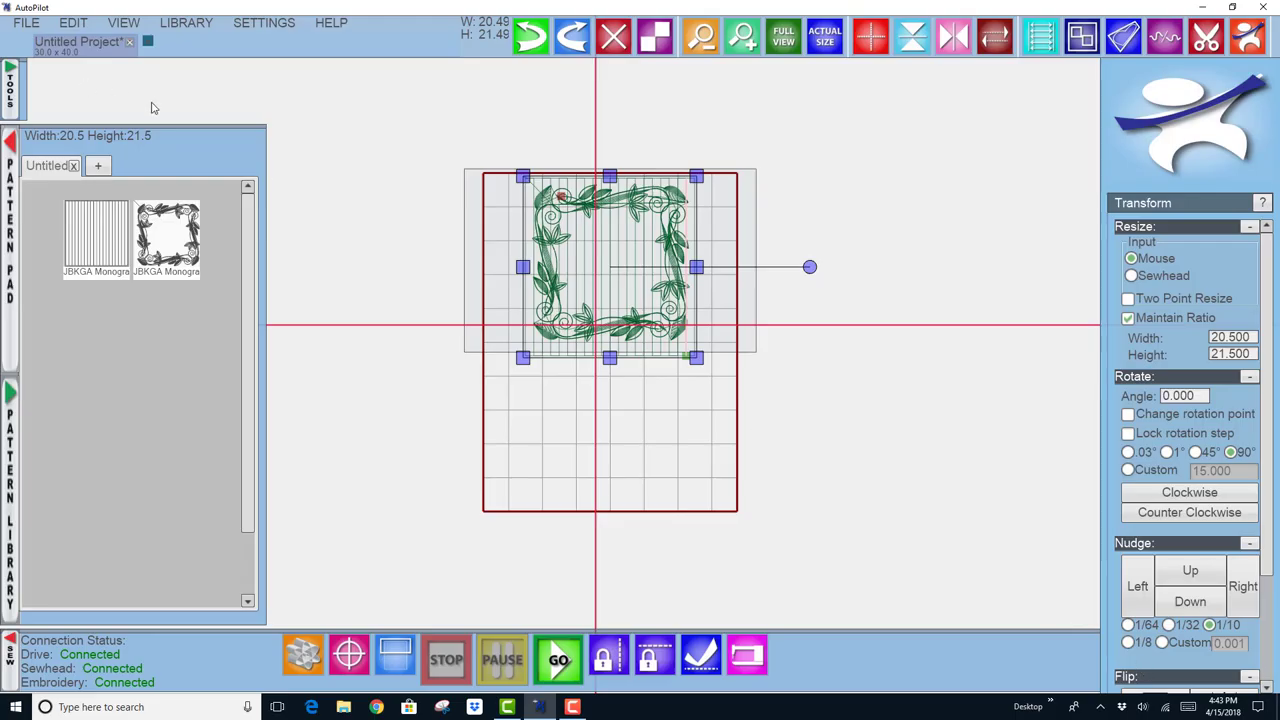
# Filter the Pattern Library to Embroidery Patterns and add H letter monogram to the pattern pad.
pyautogui.click(10, 437)
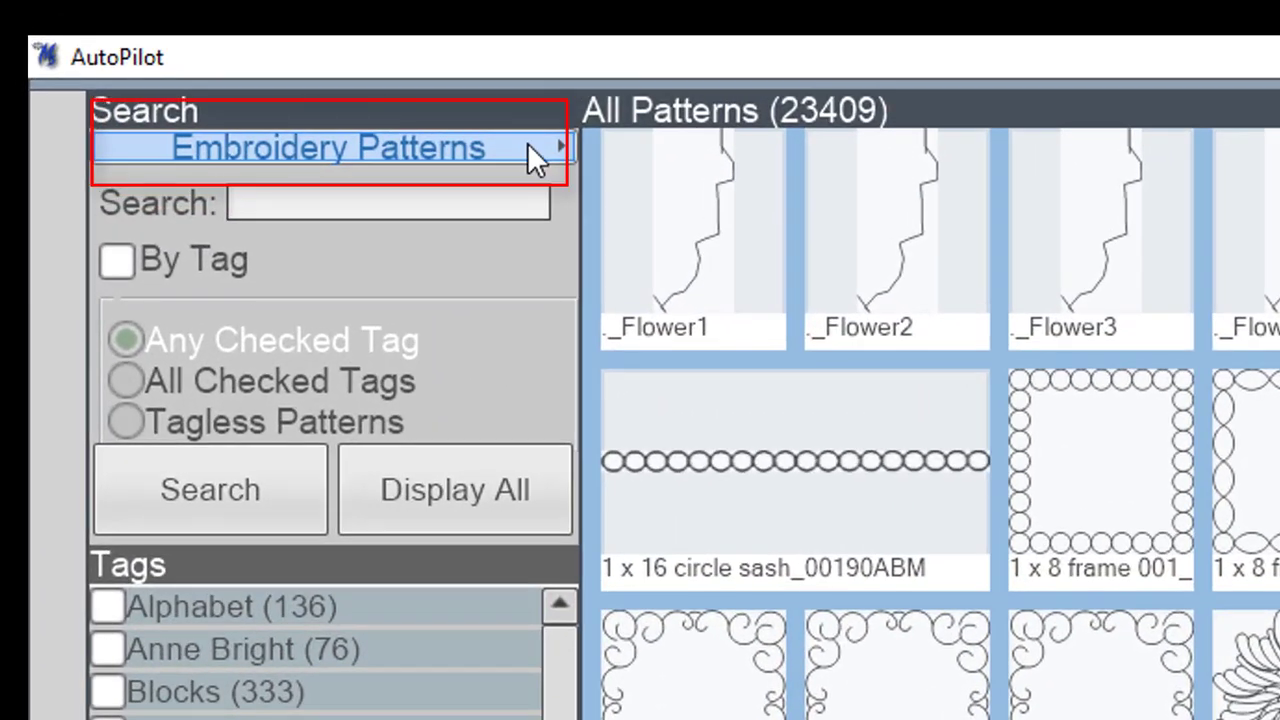
pyautogui.click(529, 148)
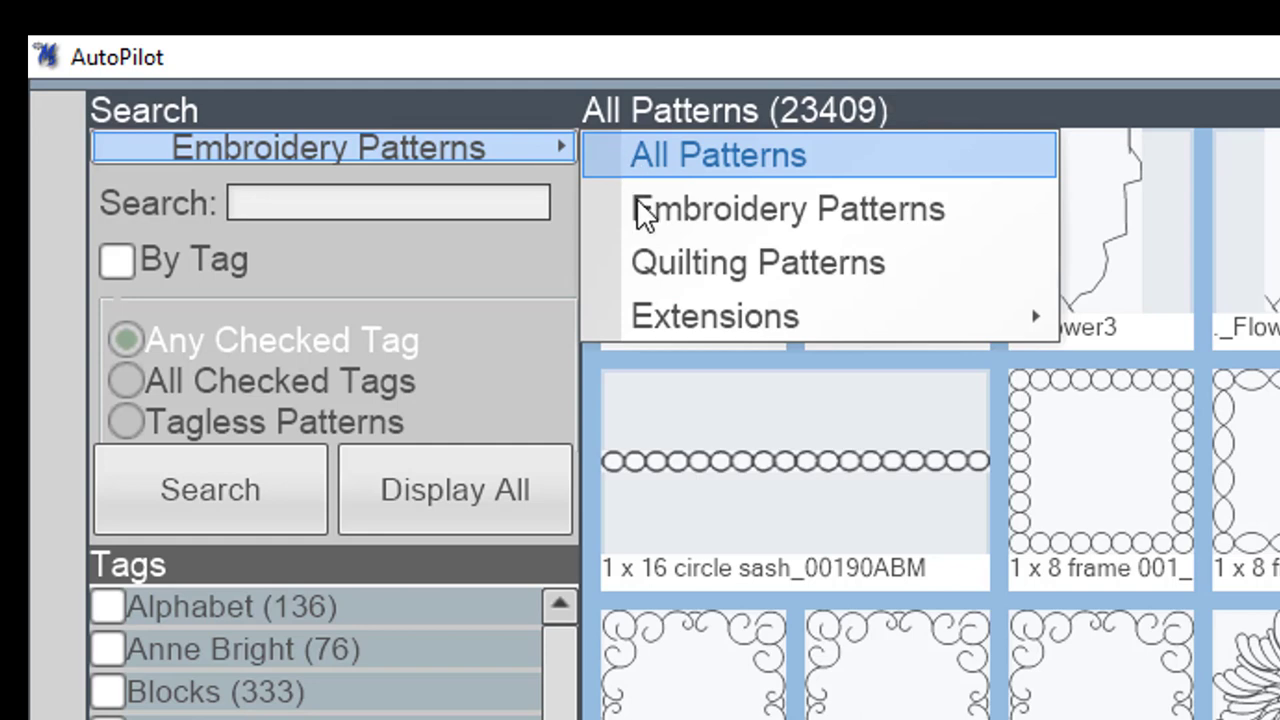
pyautogui.moveTo(690, 316)
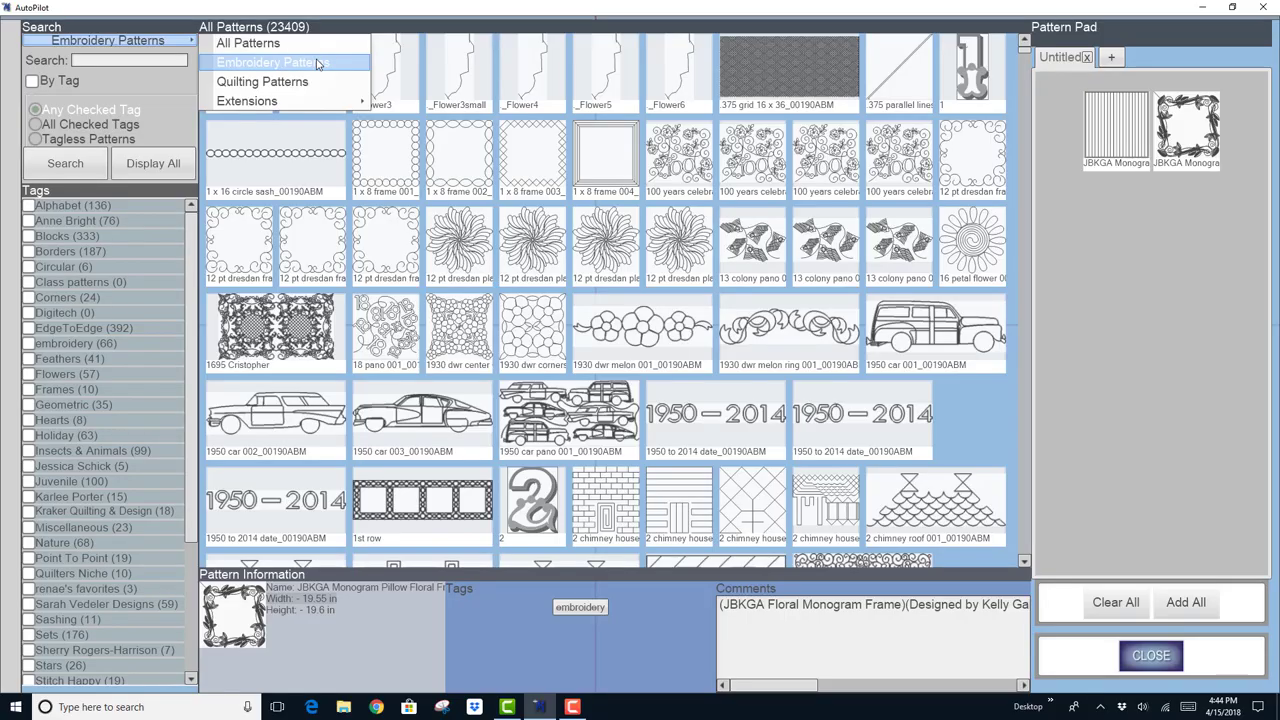
pyautogui.click(318, 63)
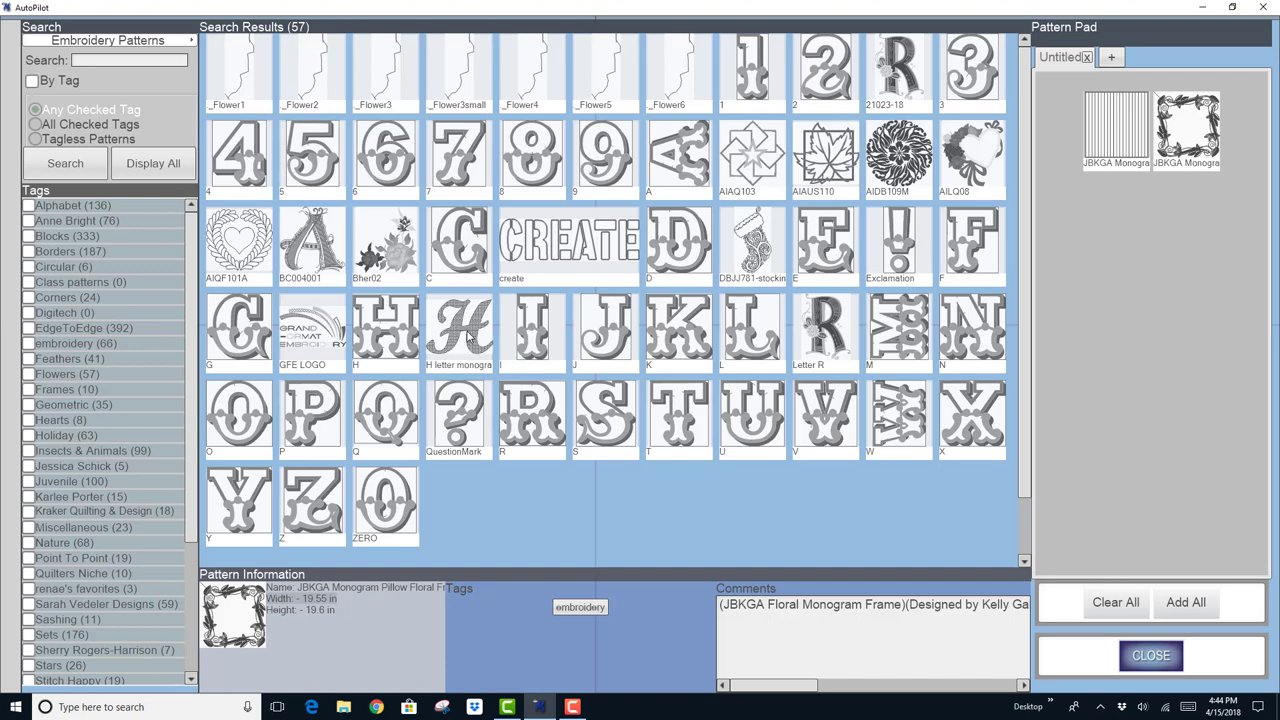
pyautogui.doubleClick(468, 338)
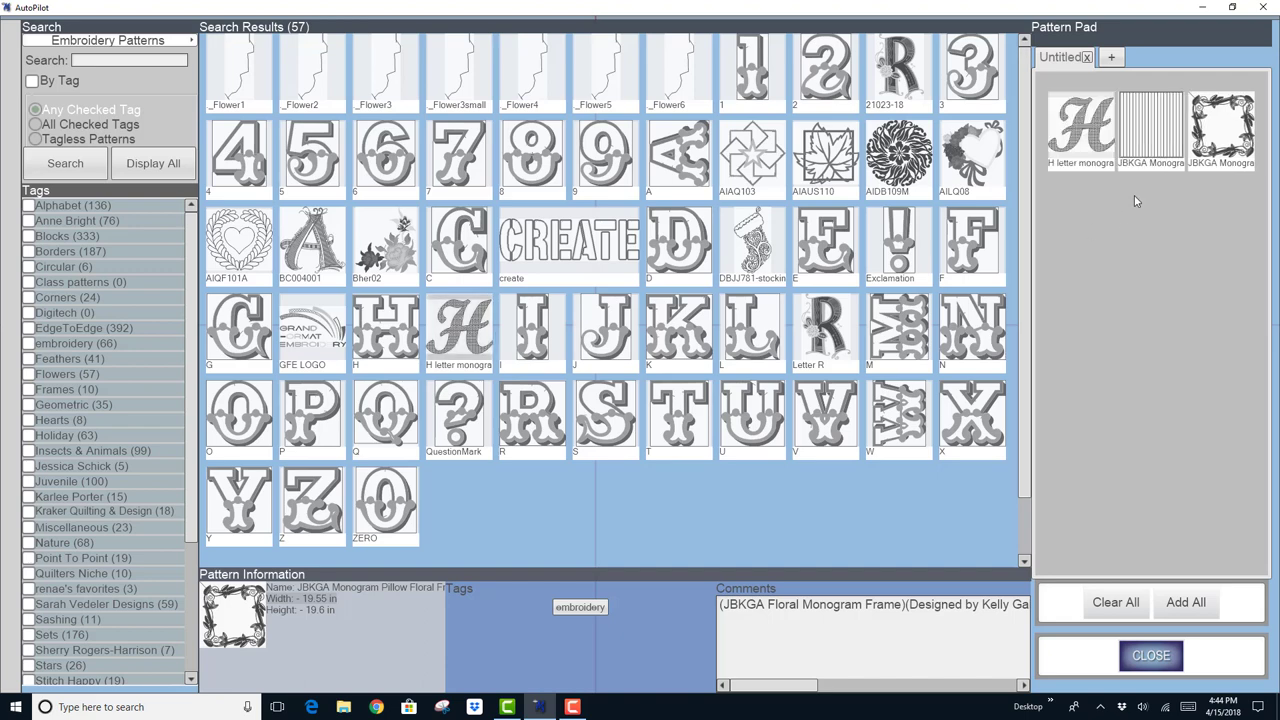
pyautogui.click(1150, 656)
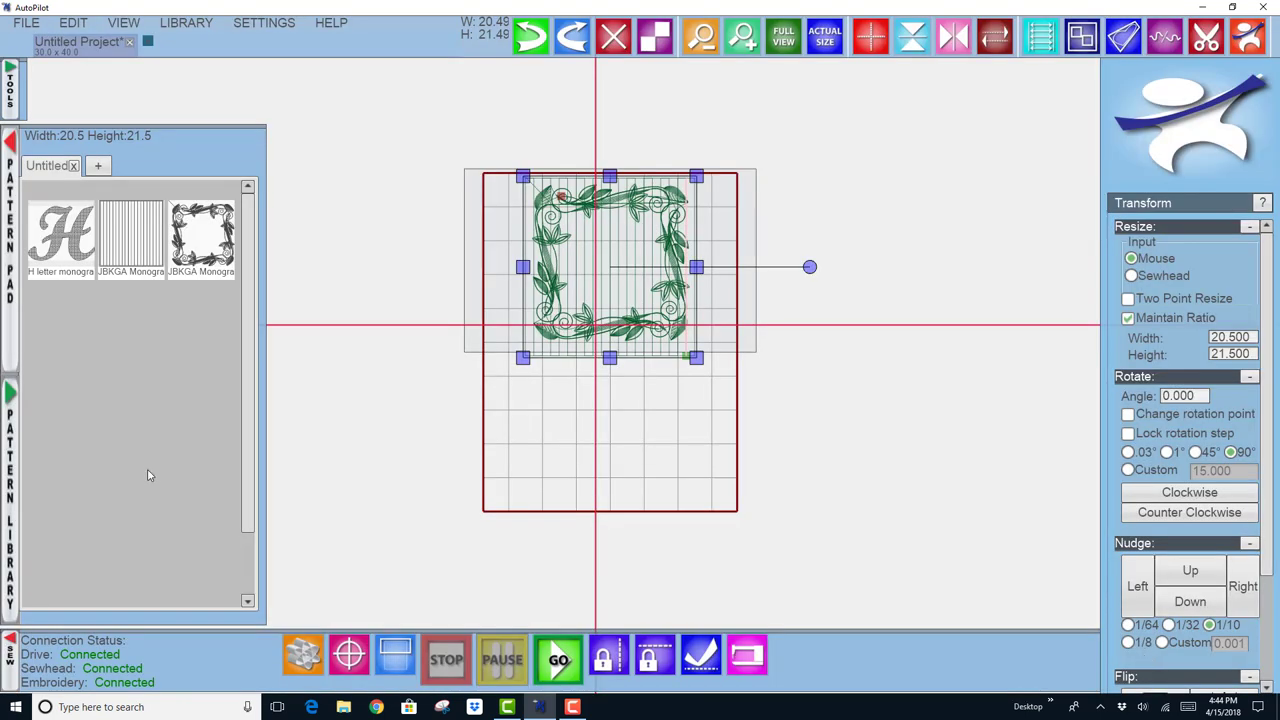
# Drag the H monogram into the floral frame, adjusting rotation and mirroring until it sits upright at 0°.
pyautogui.moveTo(68, 245); pyautogui.dragTo(607, 285)
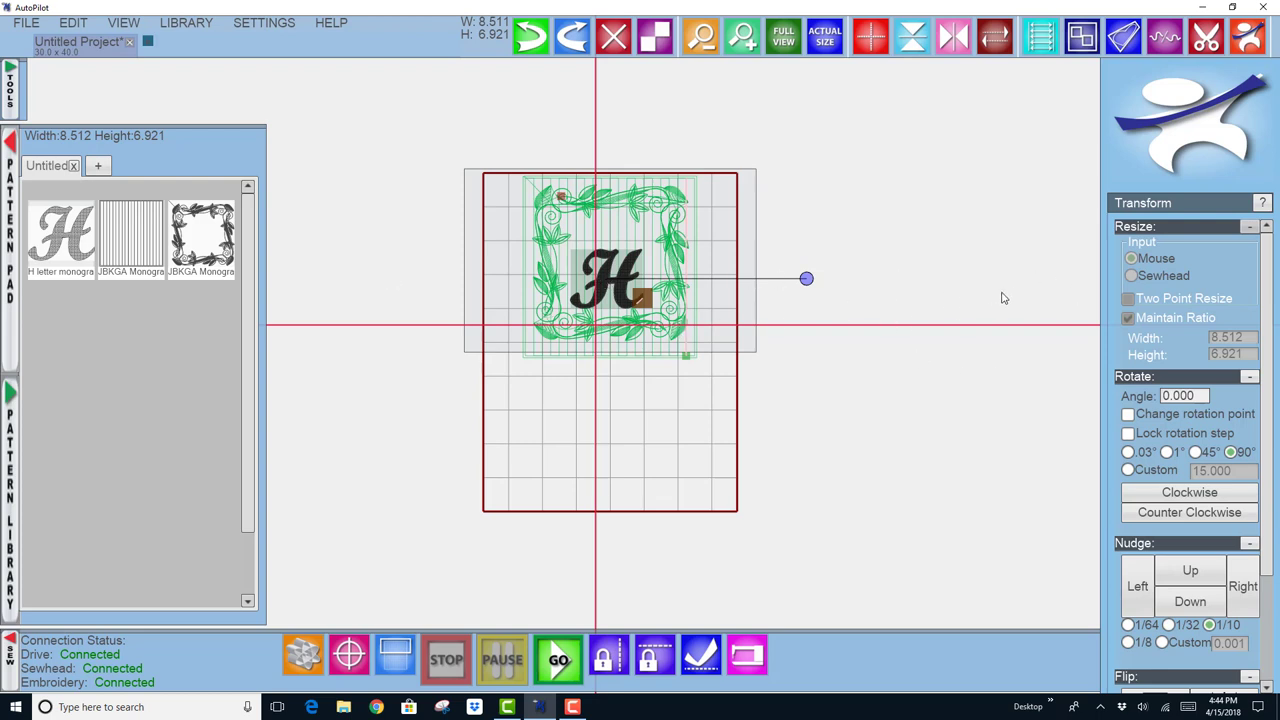
pyautogui.click(1212, 497)
pyautogui.click(953, 36)
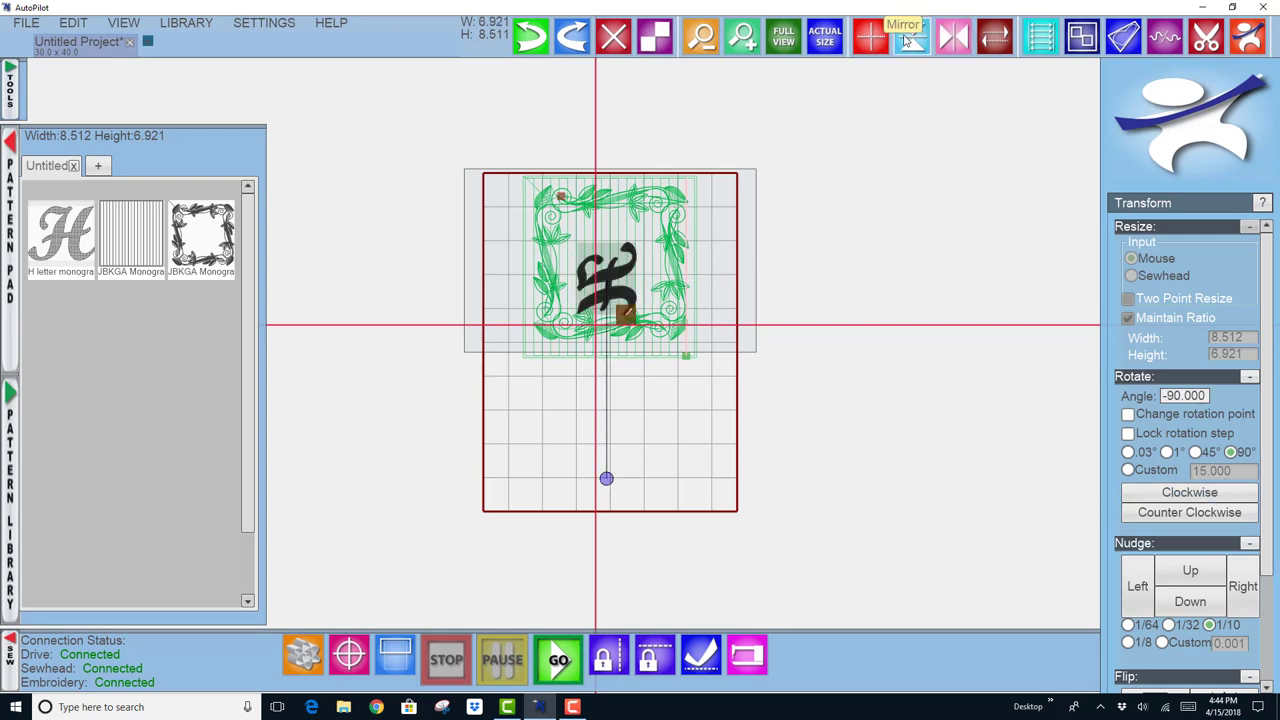
pyautogui.click(912, 36)
pyautogui.moveTo(616, 282); pyautogui.dragTo(906, 248)
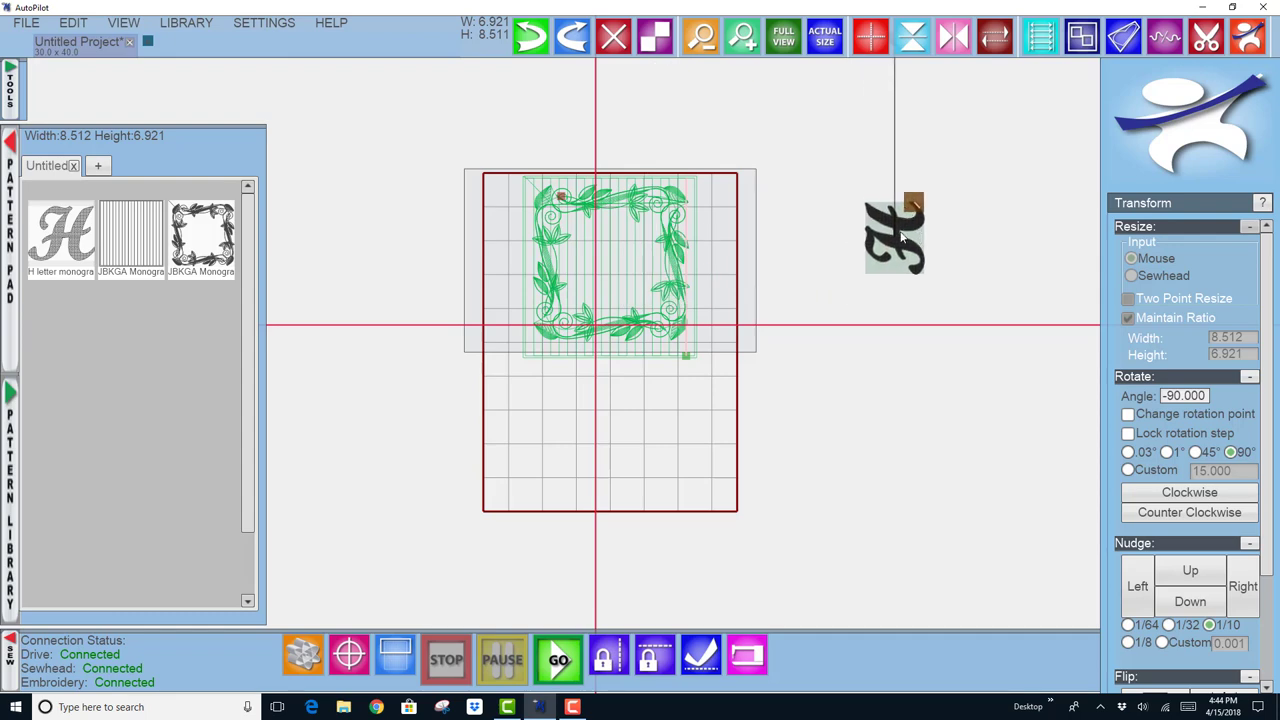
pyautogui.click(1190, 512)
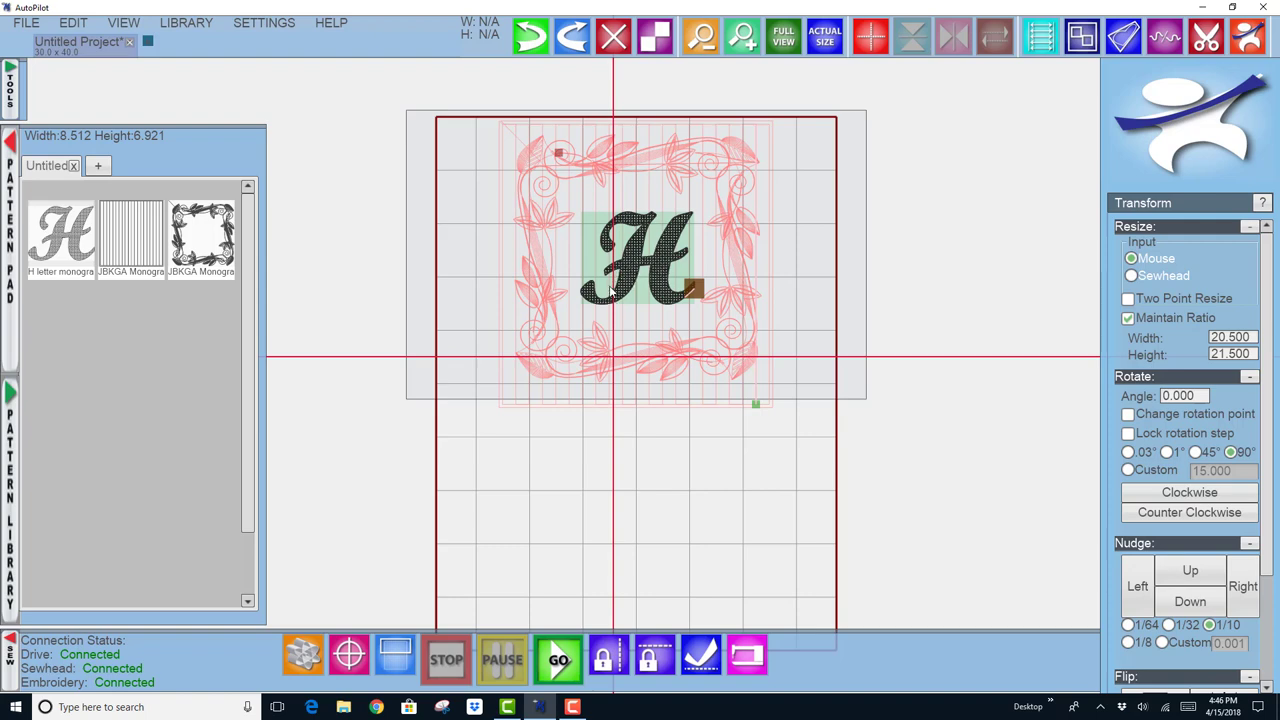
# Open Edit Color from the GFE embroidery tool to list the H monogram's three elements.
pyautogui.click(11, 100)
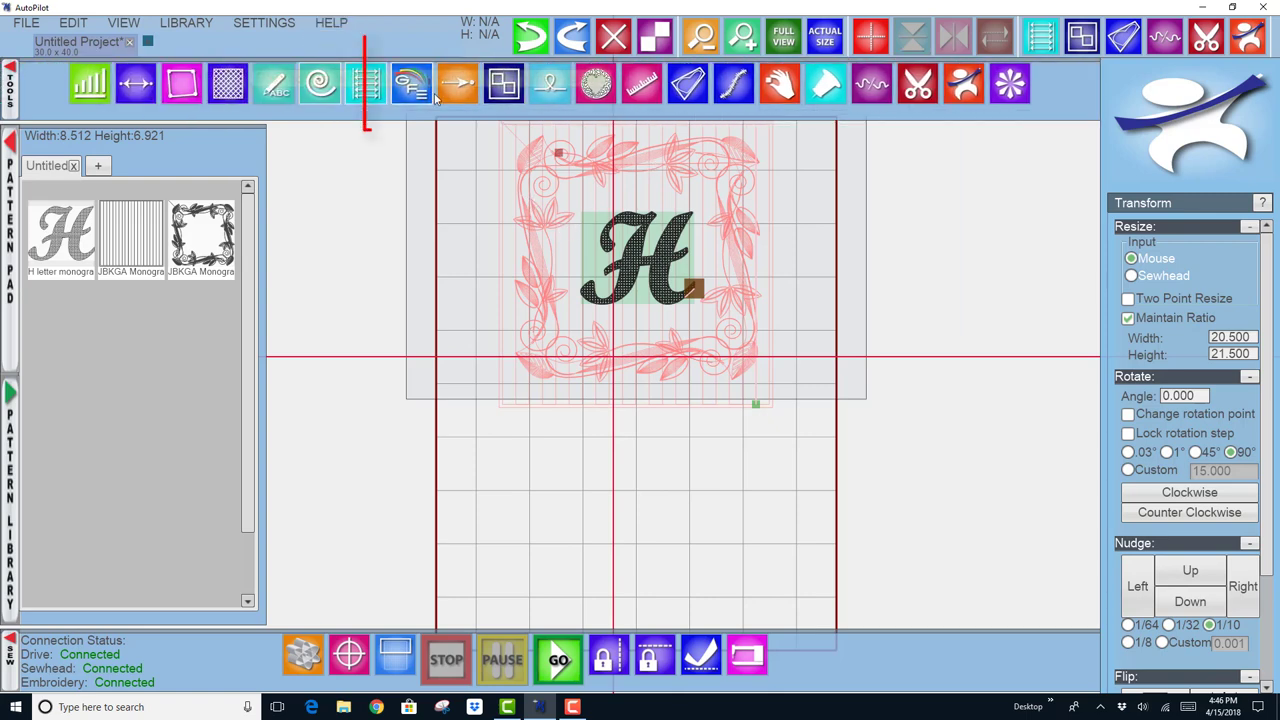
pyautogui.click(420, 87)
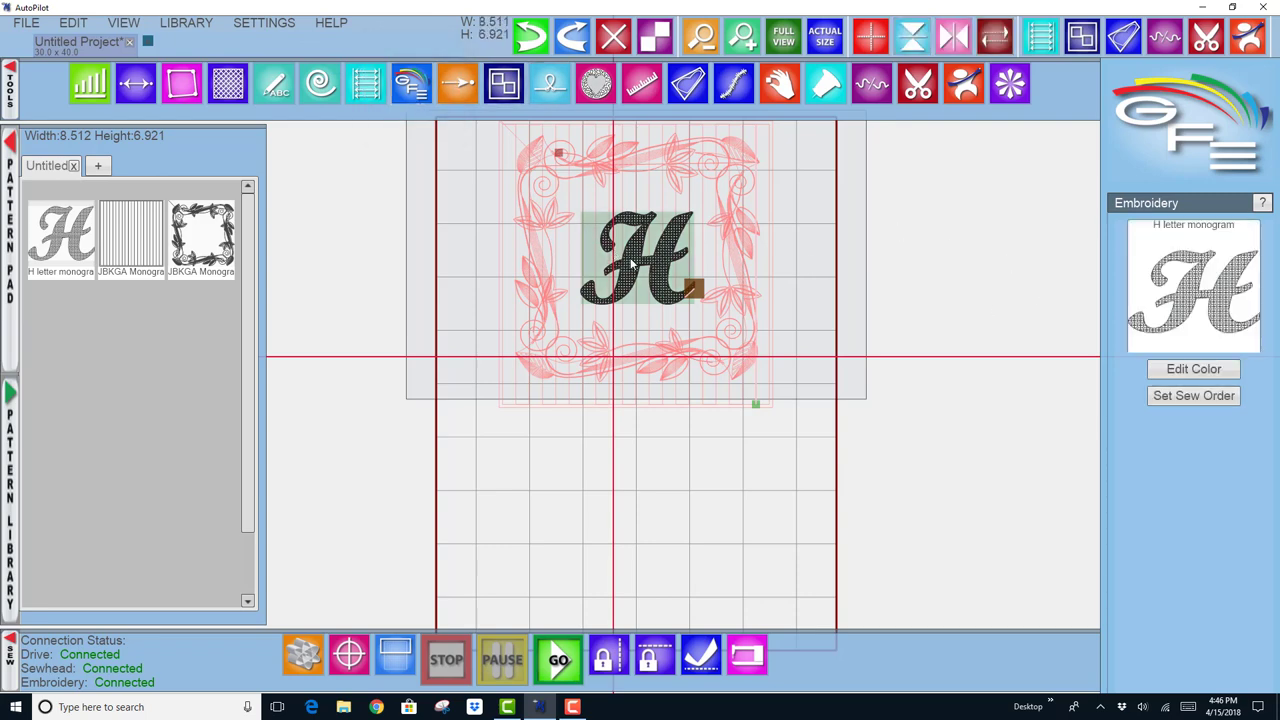
pyautogui.click(1193, 370)
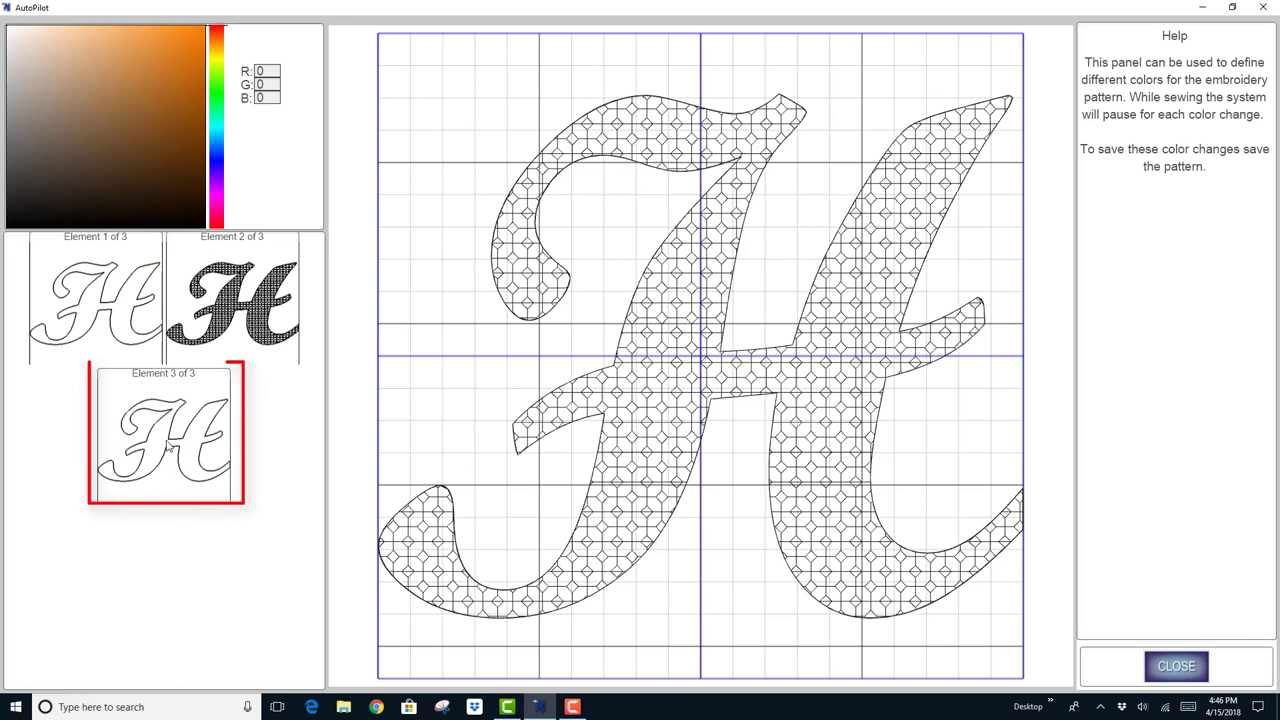
# Set the thread colours of Elements 1, 2 and 3 to red, dark blue and green.
pyautogui.click(134, 316)
pyautogui.click(163, 56)
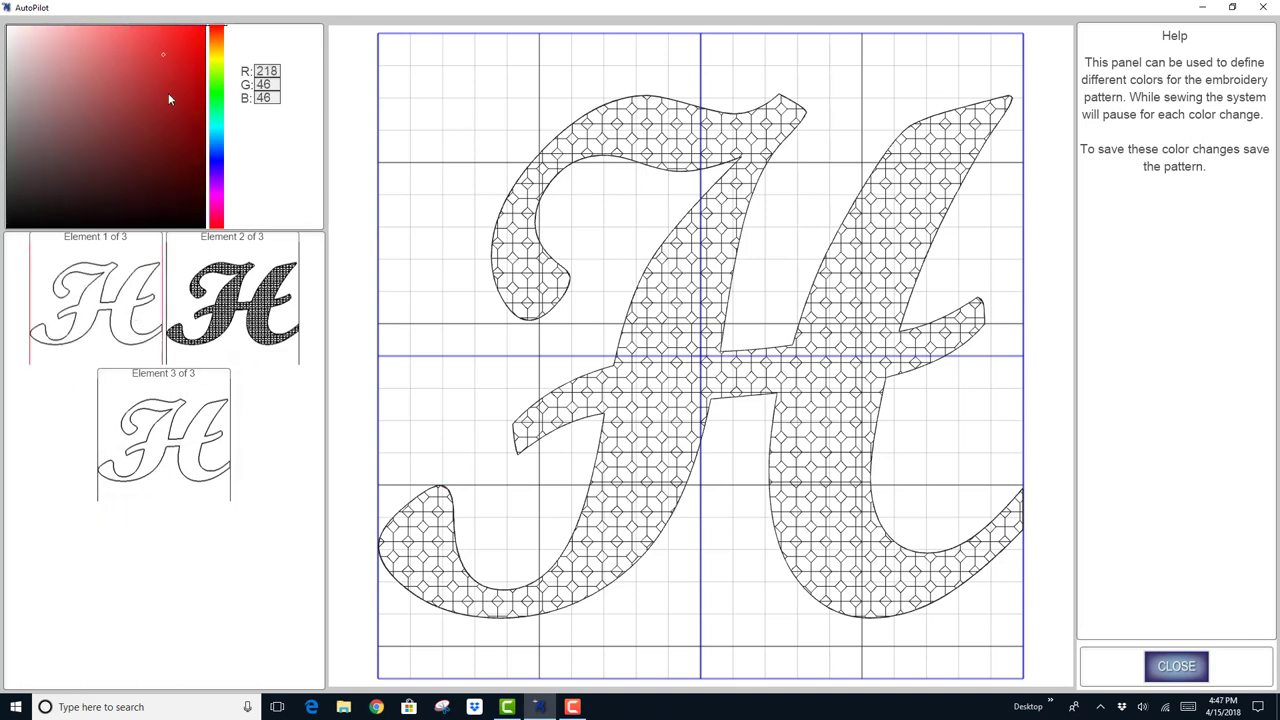
pyautogui.click(233, 318)
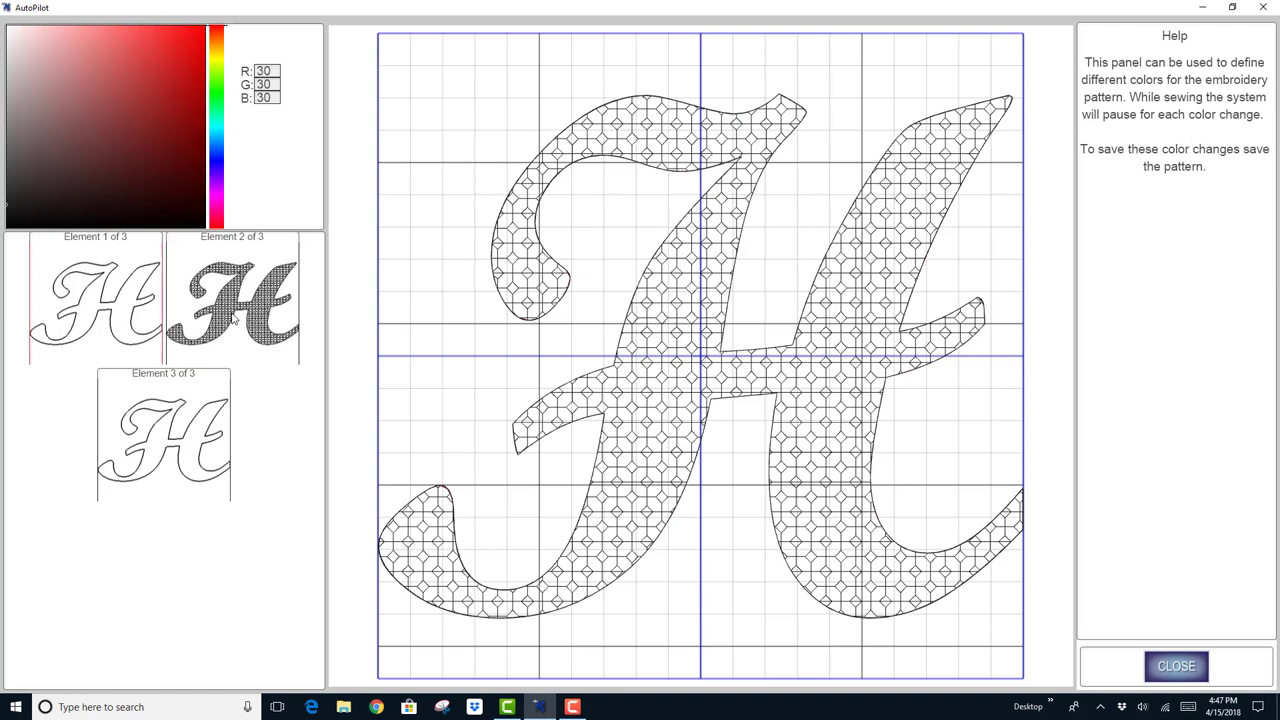
pyautogui.click(215, 157)
pyautogui.click(134, 127)
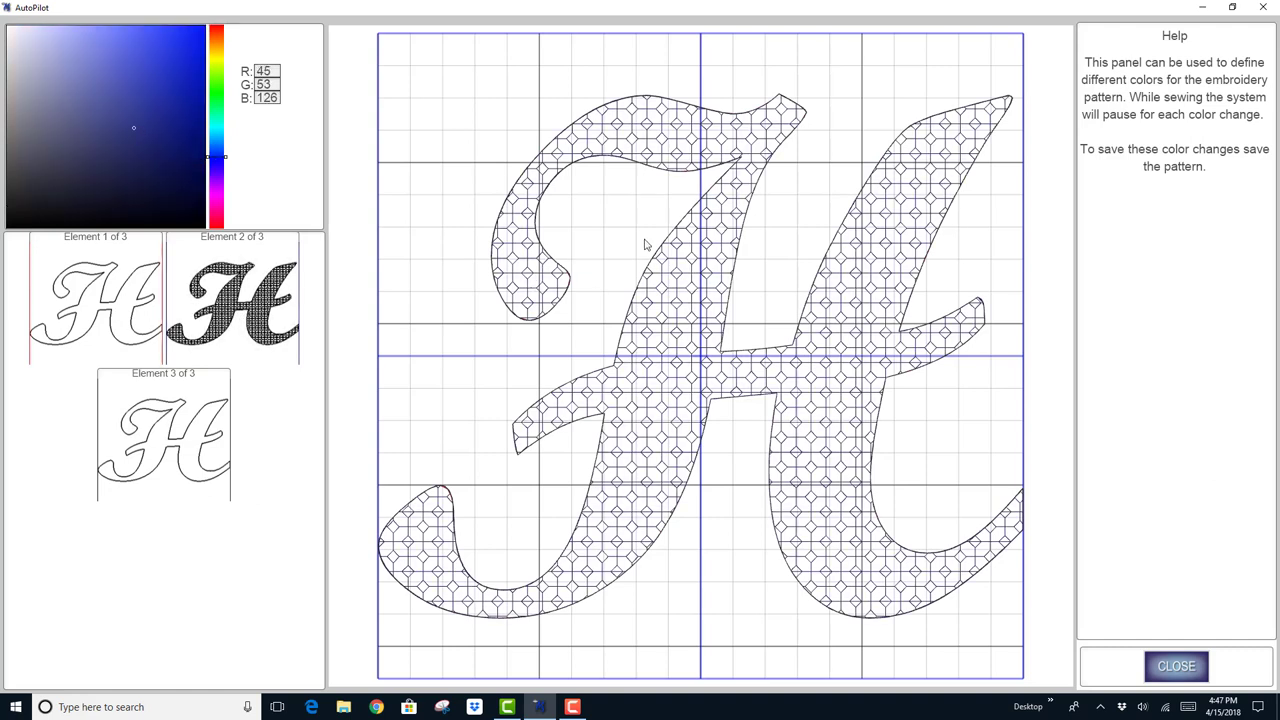
pyautogui.click(180, 467)
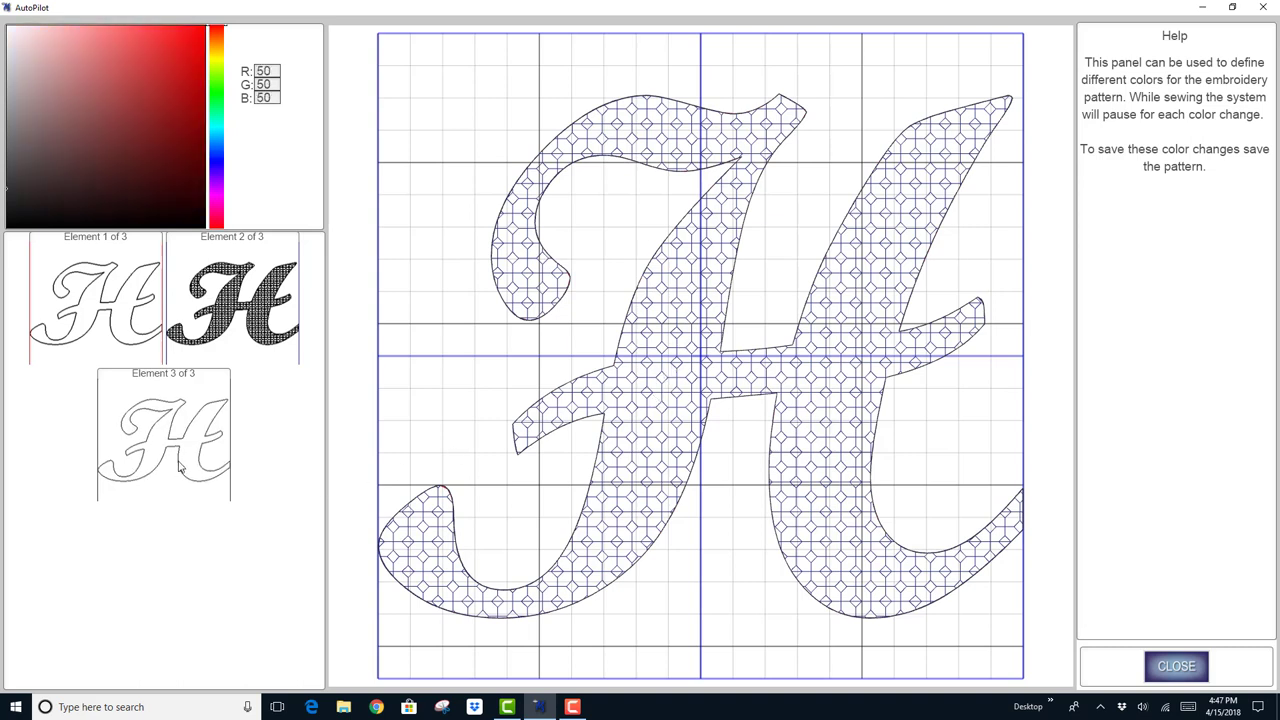
pyautogui.click(214, 88)
pyautogui.click(155, 84)
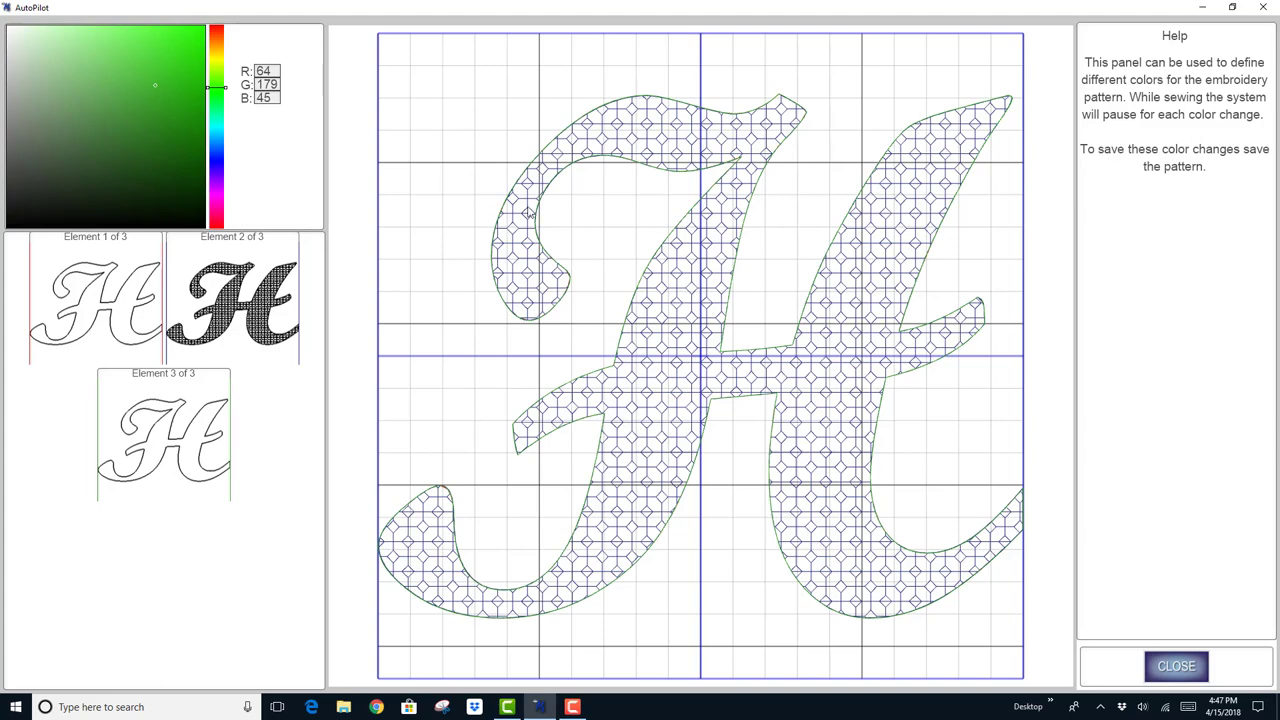
# Inspect the recoloured stitch pattern up close, then close the colour editor.
pyautogui.scroll(2, 512, 175)
pyautogui.scroll(3, 560, 265)
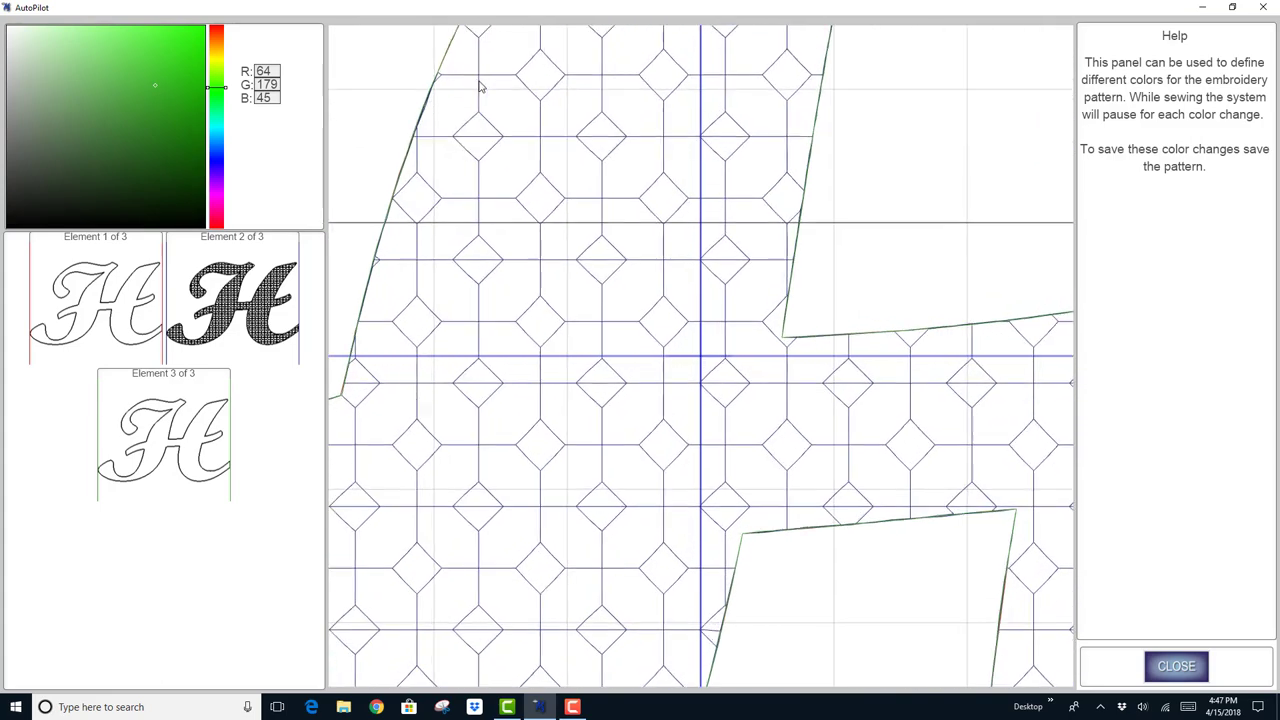
pyautogui.scroll(1, 476, 87)
pyautogui.moveTo(466, 79); pyautogui.dragTo(660, 323)
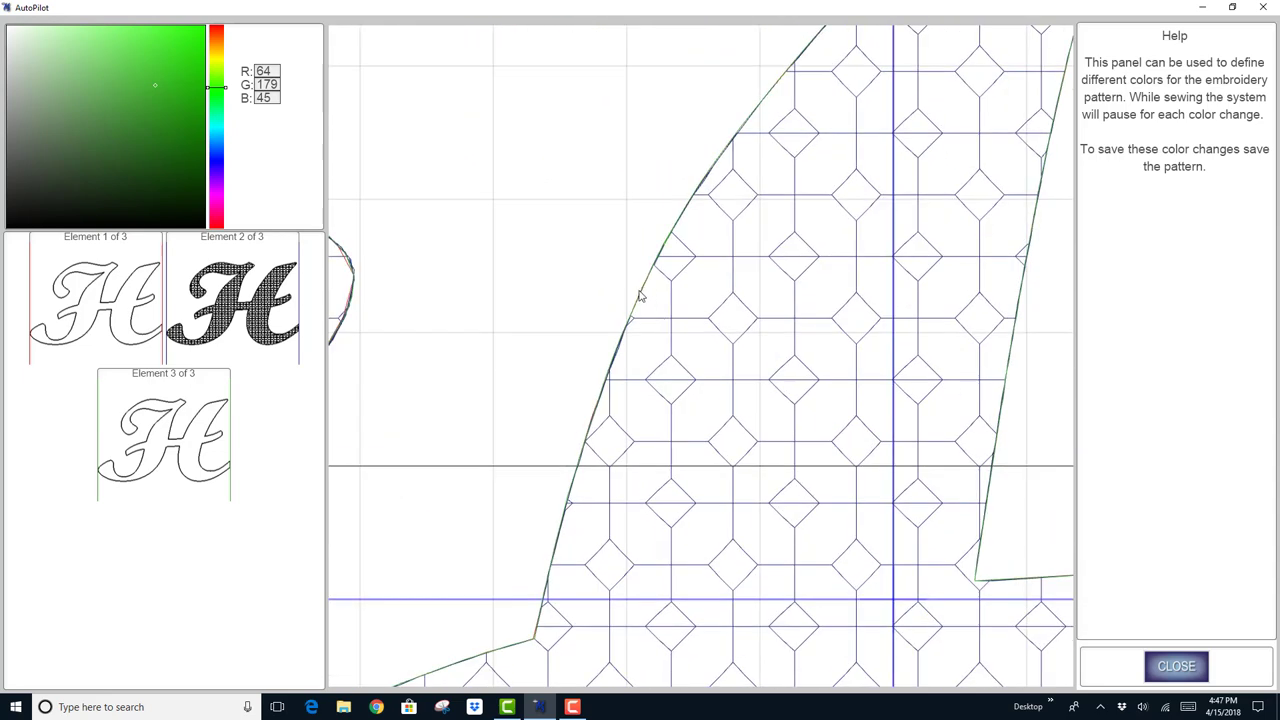
pyautogui.scroll(-4, 783, 380)
pyautogui.scroll(-5, 743, 490)
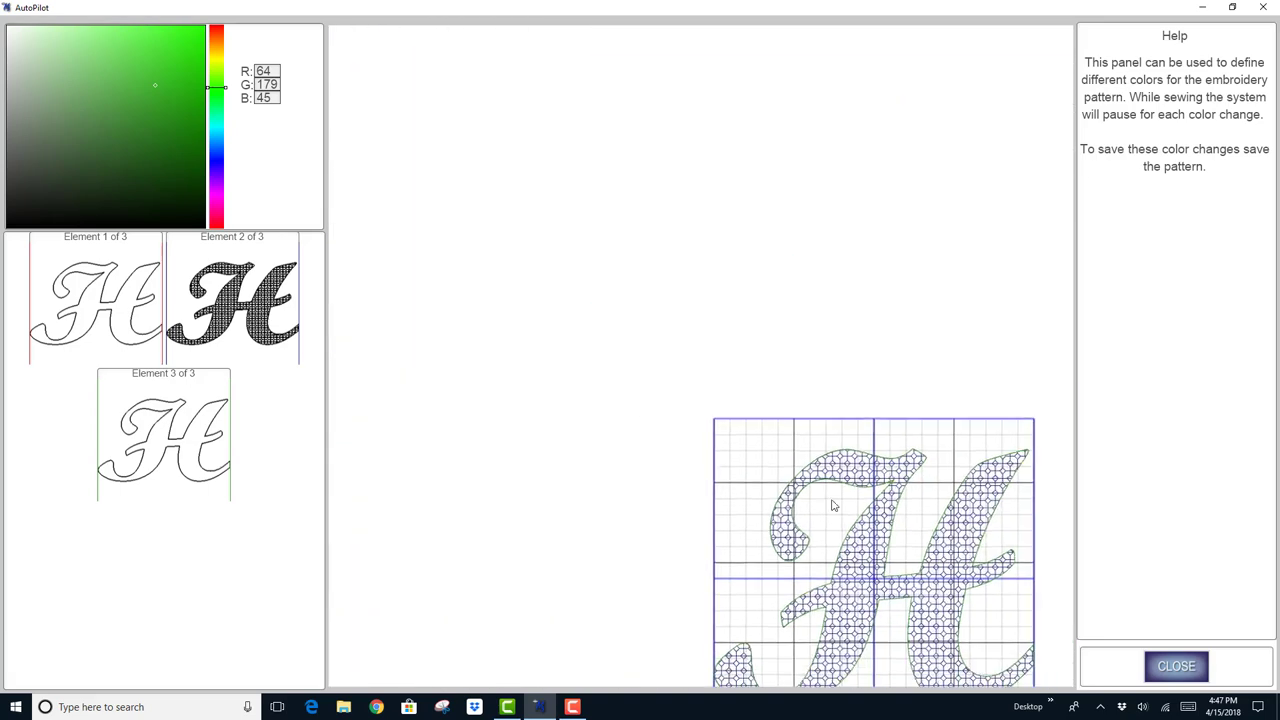
pyautogui.scroll(9, 645, 320)
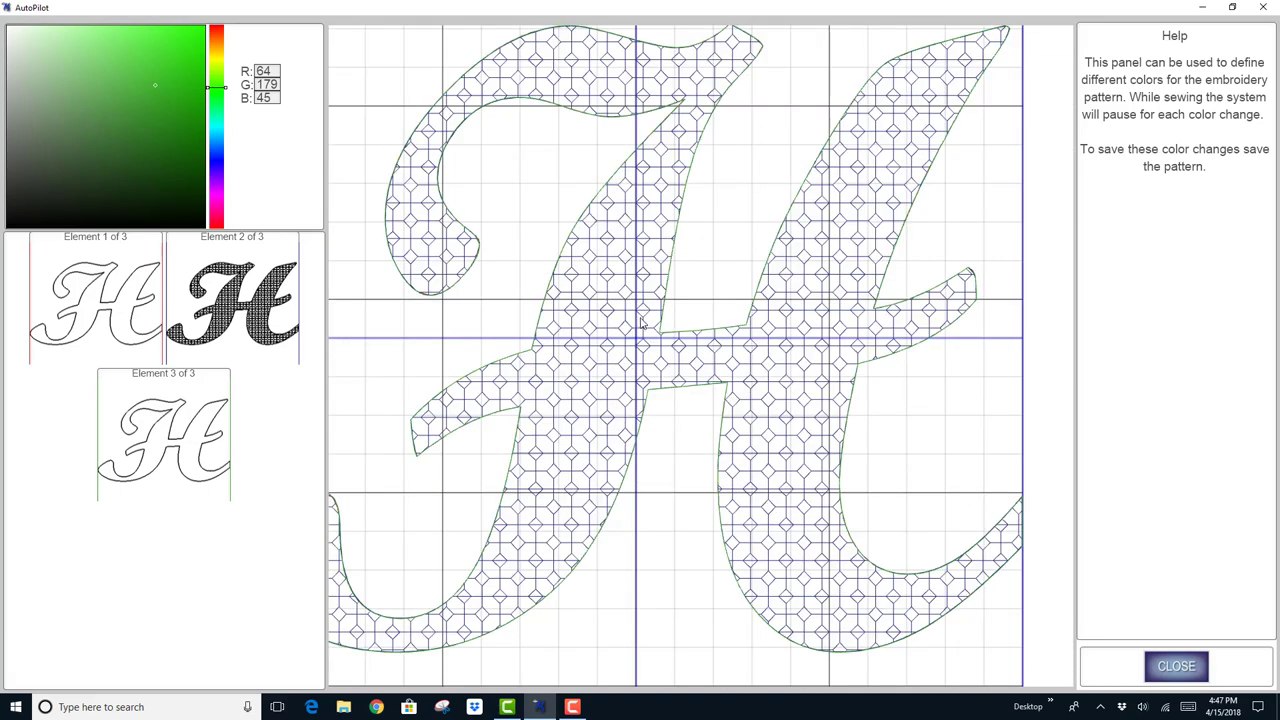
pyautogui.click(1190, 668)
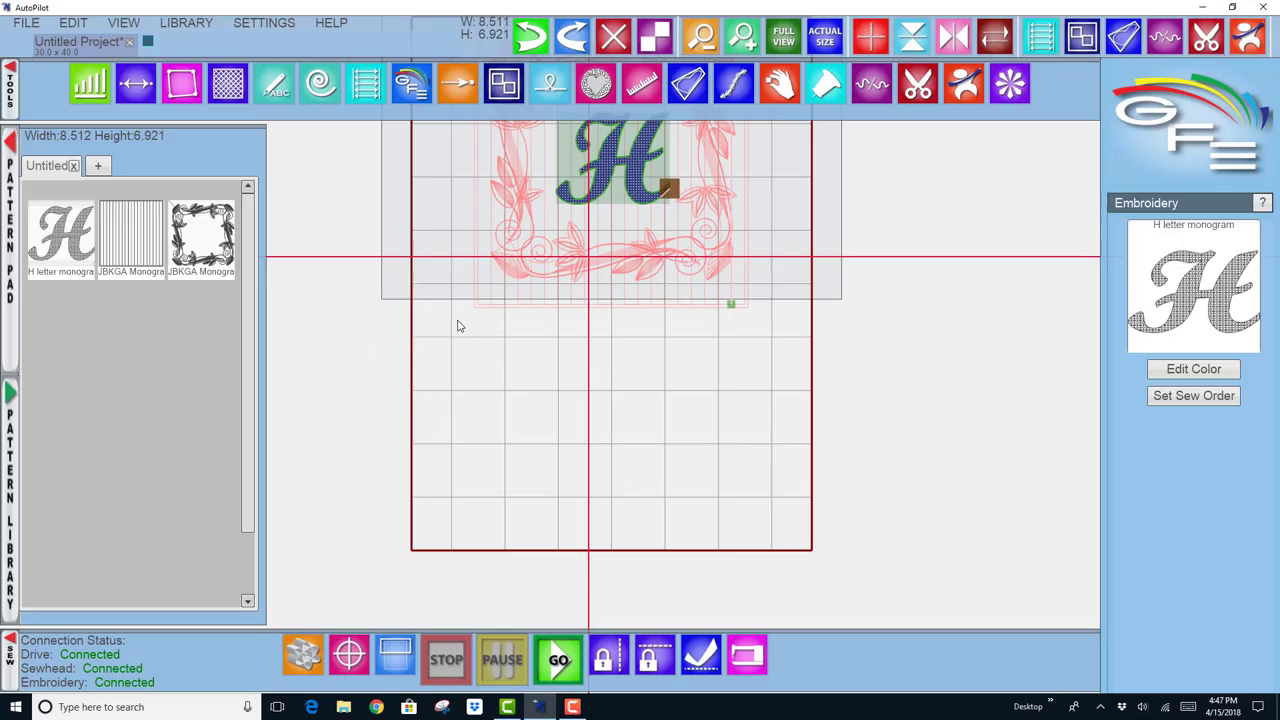
pyautogui.click(1175, 398)
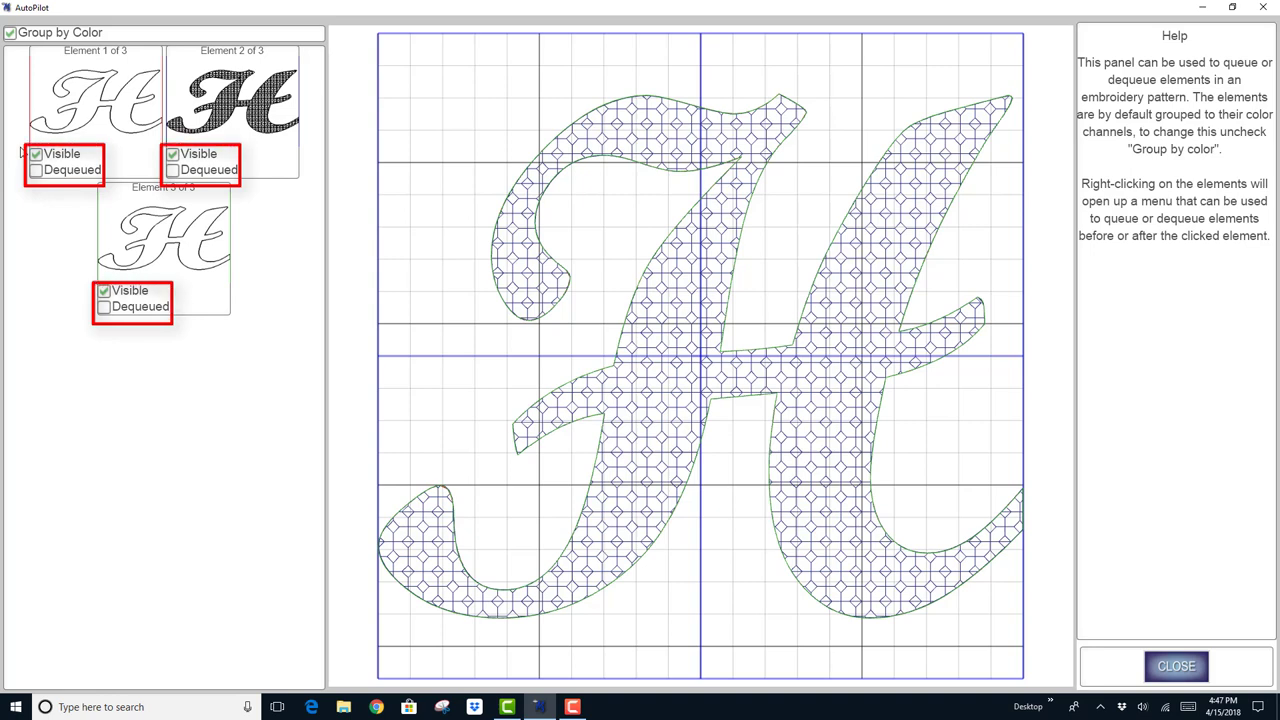
pyautogui.click(174, 157)
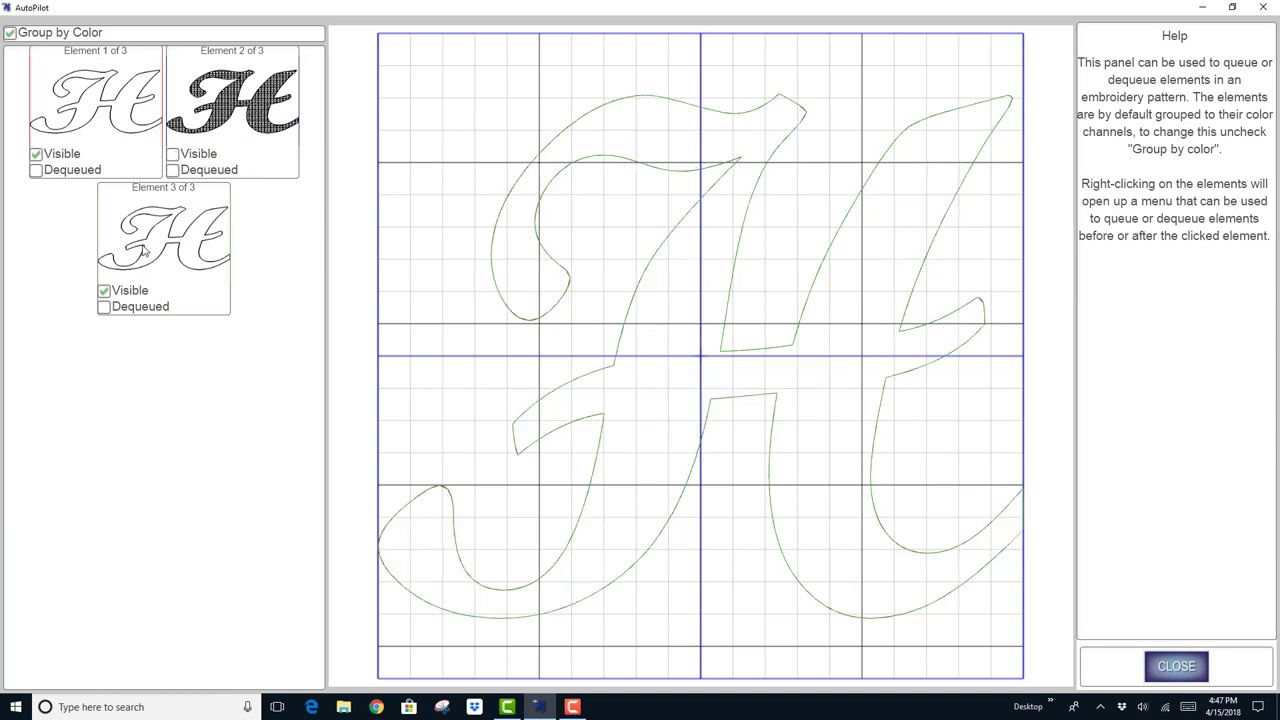
pyautogui.click(105, 292)
pyautogui.click(104, 291)
pyautogui.click(173, 156)
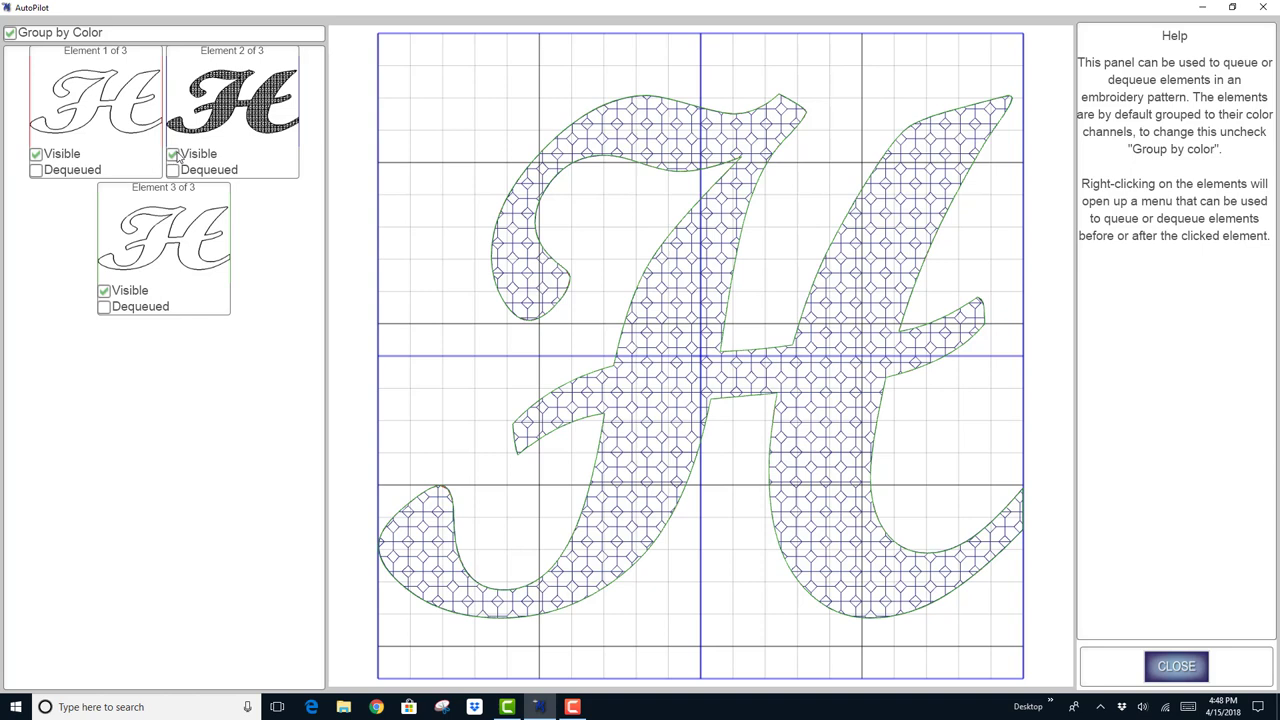
pyautogui.click(1178, 666)
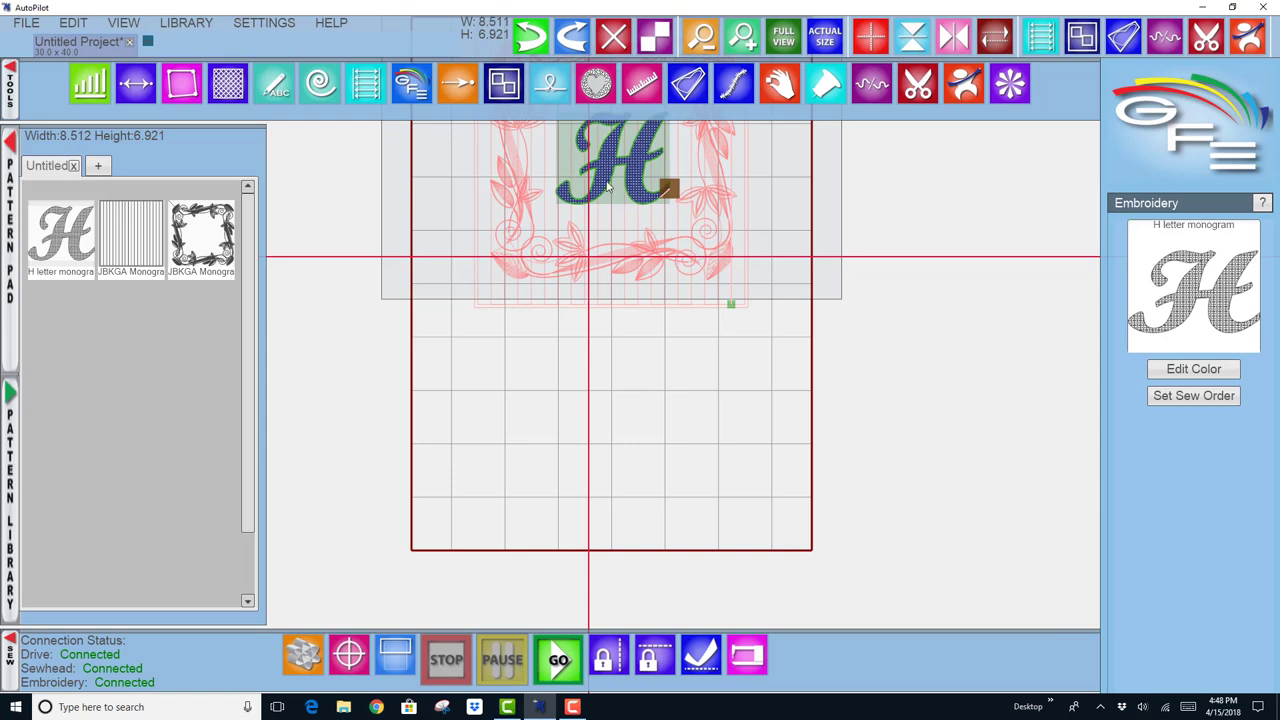
# Centre the framed H monogram in the view and press GO to start sewing.
pyautogui.scroll(1, 607, 155)
pyautogui.moveTo(611, 277); pyautogui.dragTo(614, 483, button='middle')
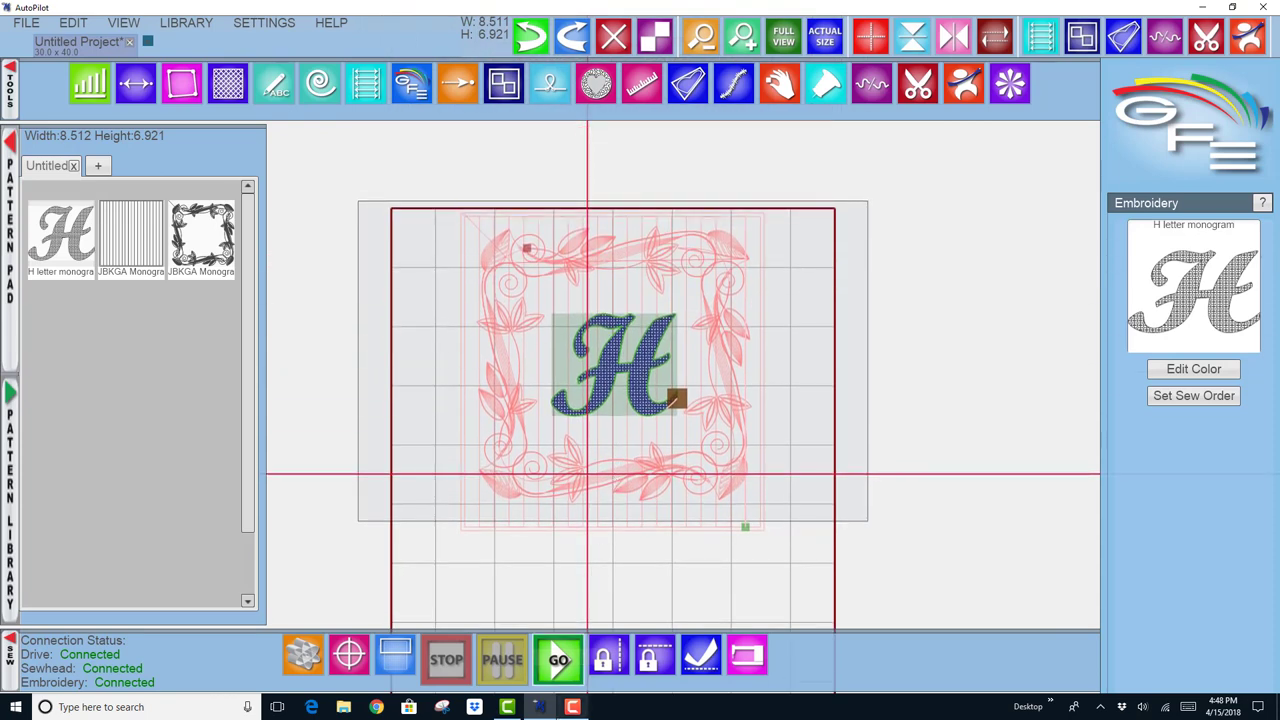
pyautogui.click(560, 668)
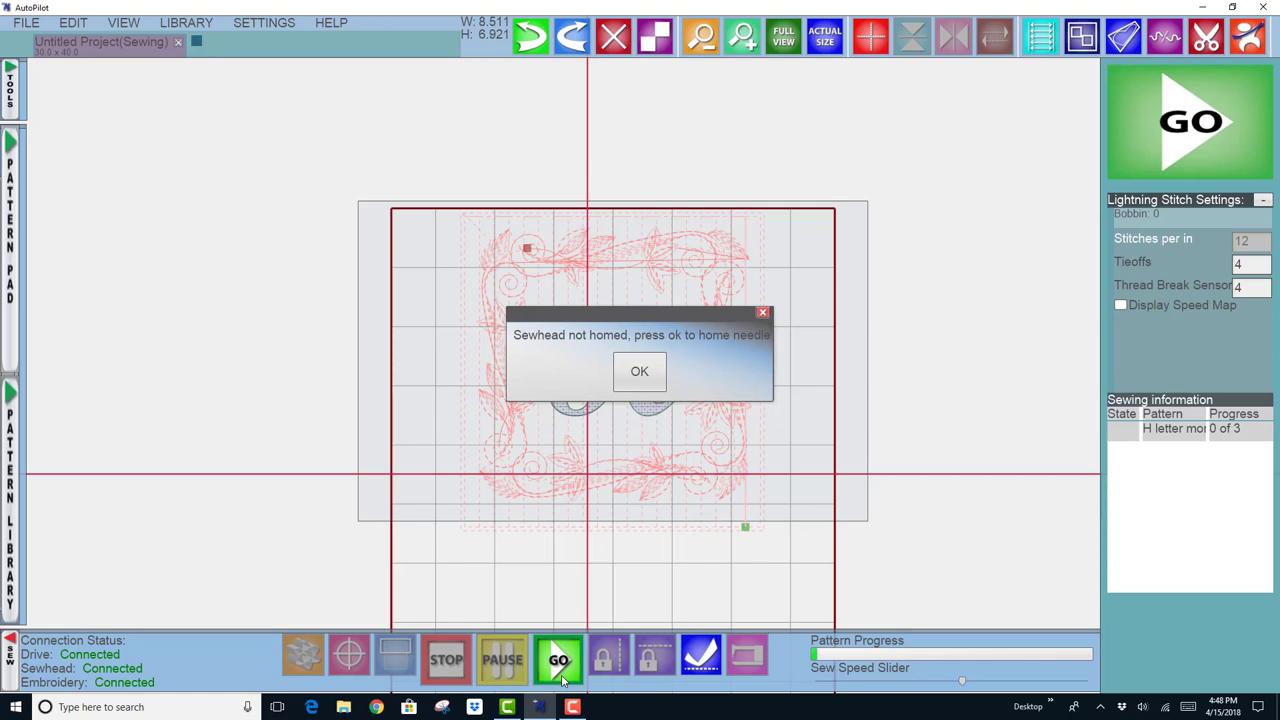
# Home the needle, acknowledge the Thread Break fault, and resume sewing from where it stopped.
pyautogui.click(654, 378)
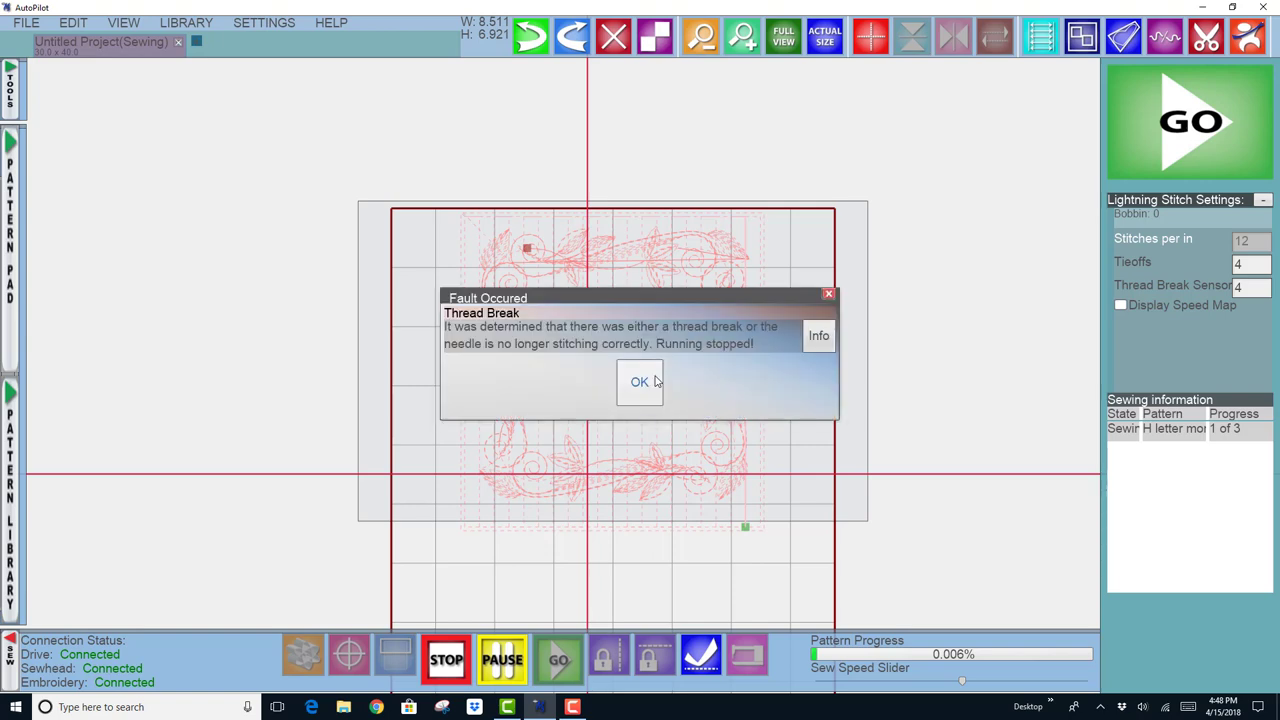
pyautogui.click(640, 382)
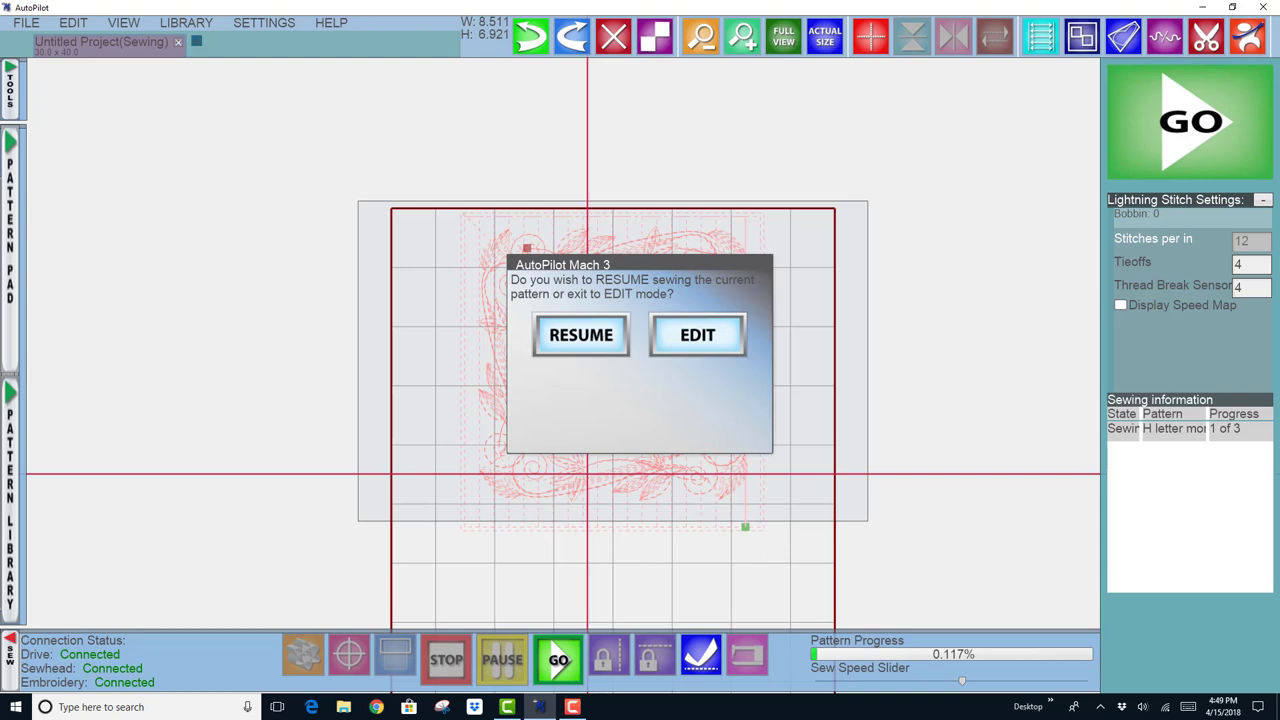
pyautogui.click(600, 340)
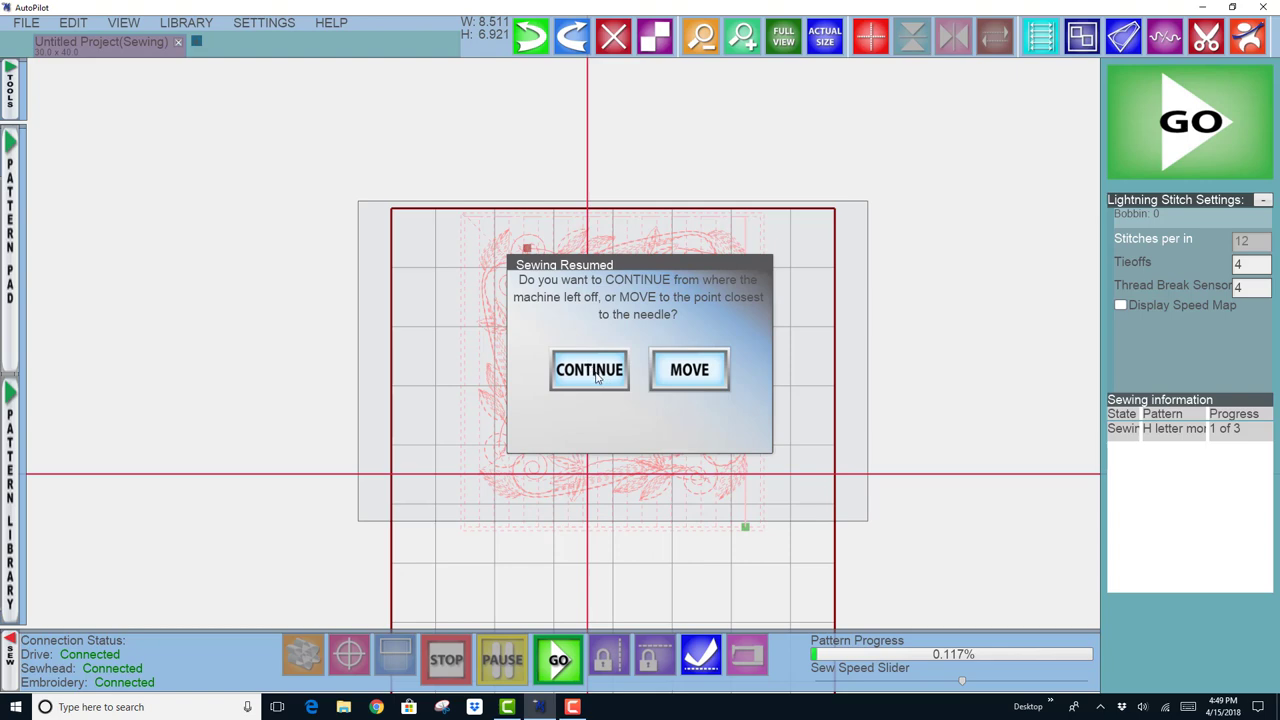
pyautogui.click(597, 375)
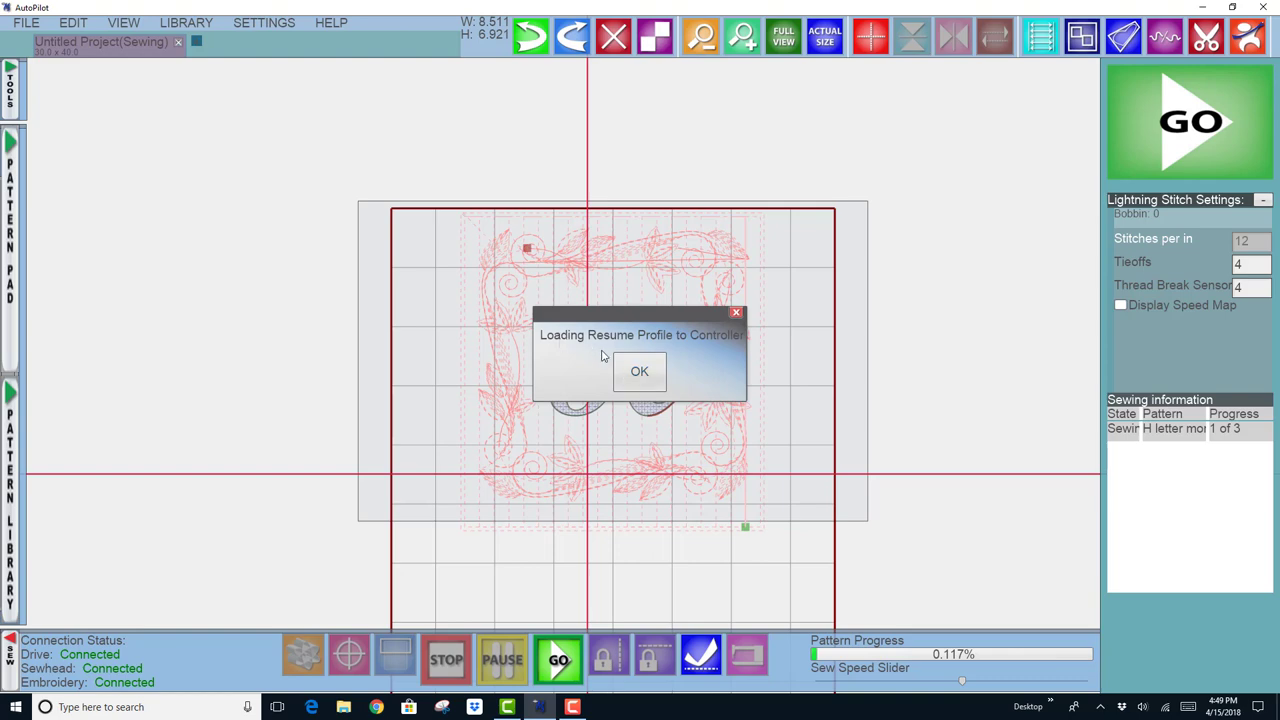
pyautogui.click(639, 372)
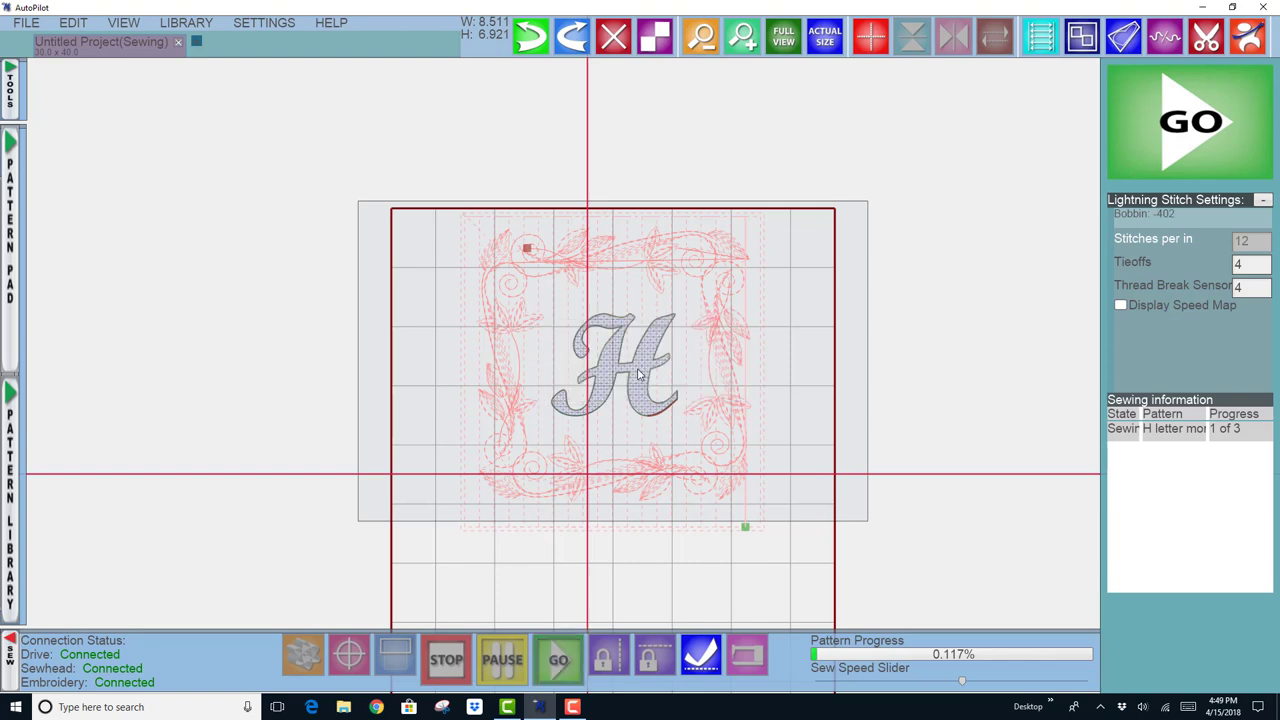